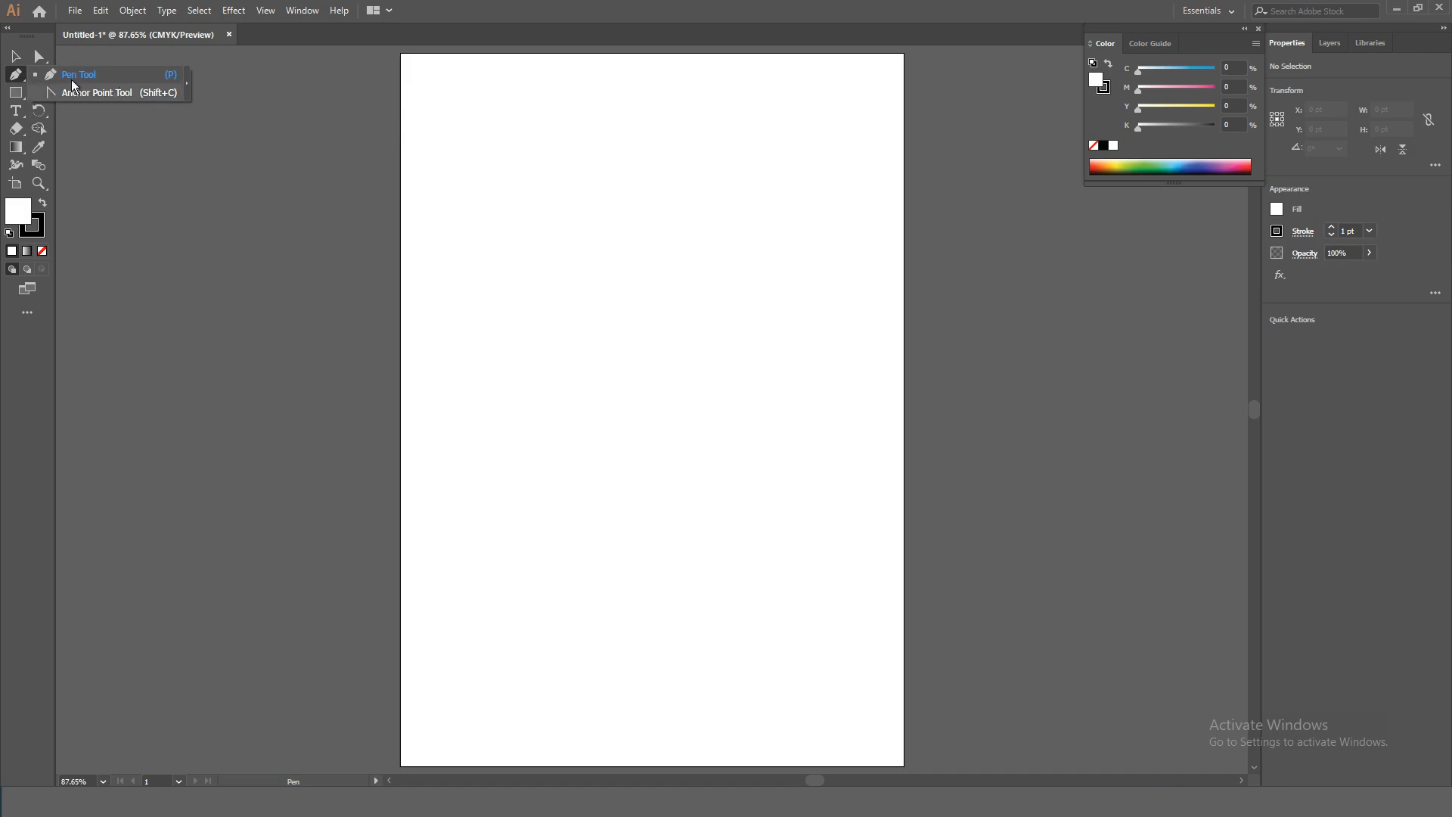
- Draw a closed, tilted four-sided shape with straight segments in the artboard's upper half using the Pen tool
{"action": "left_click", "coordinate": [87, 74]}
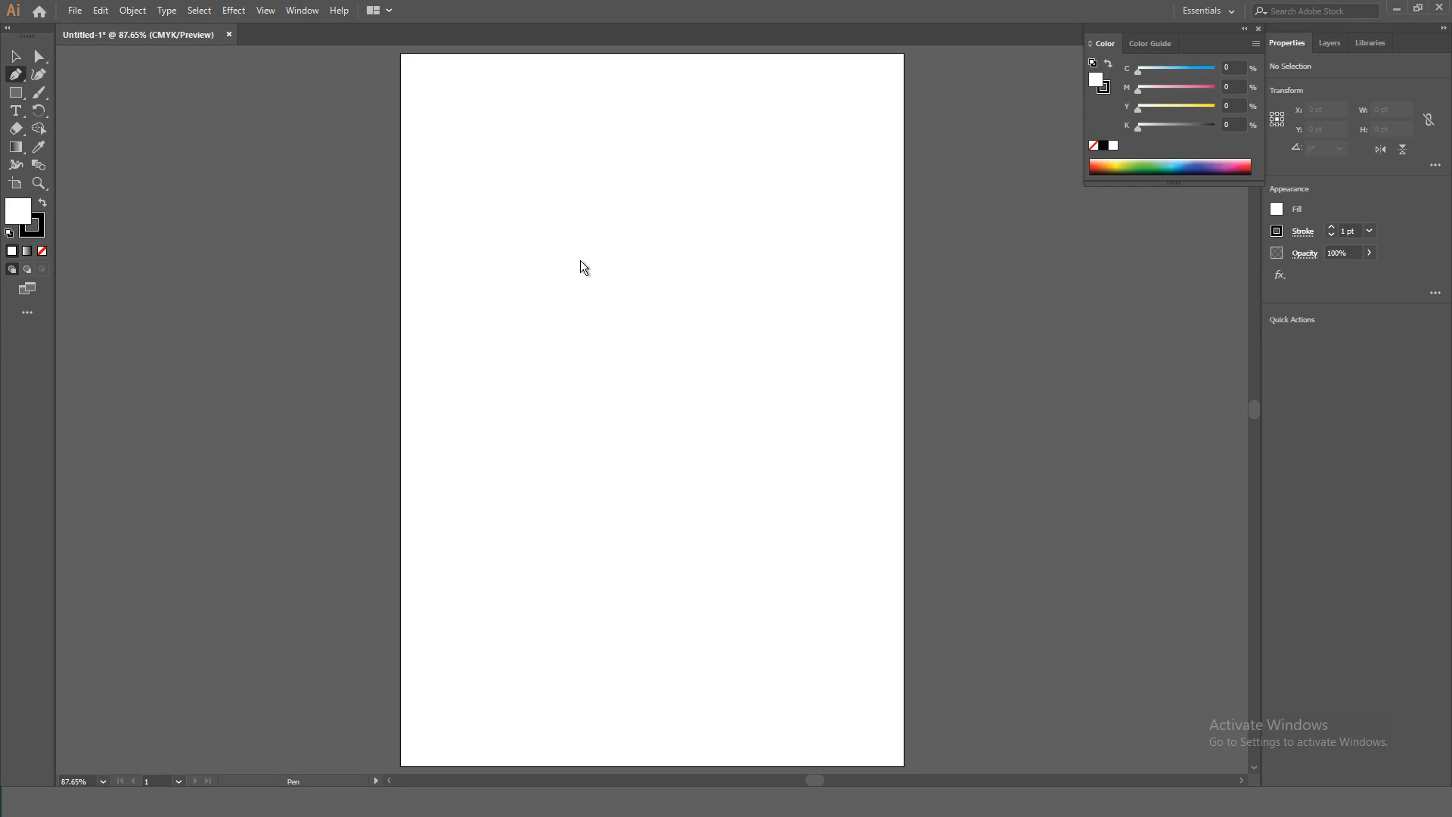
{"action": "left_click", "coordinate": [596, 201]}
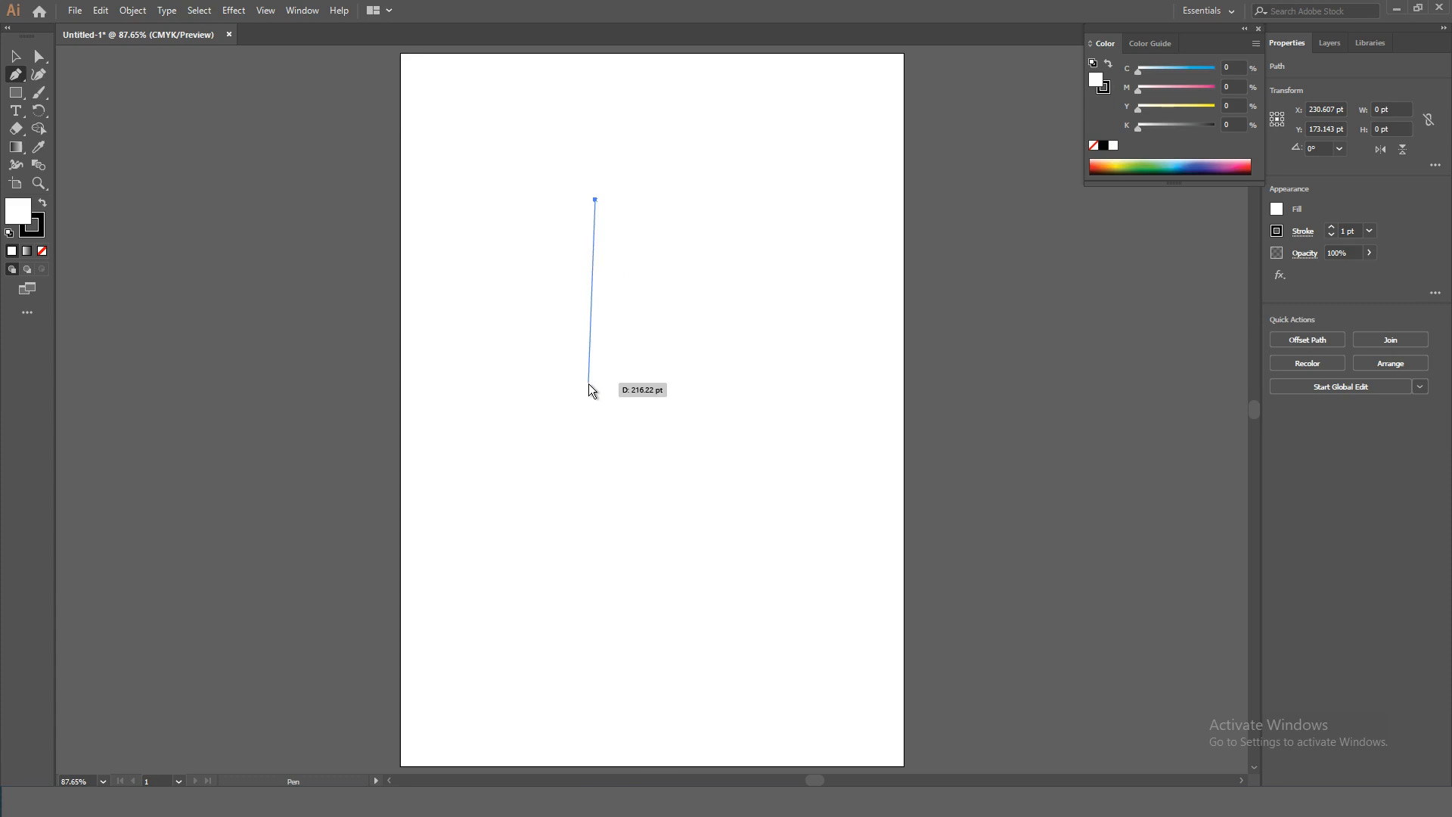
{"action": "left_click", "coordinate": [502, 375]}
{"action": "left_click", "coordinate": [677, 478]}
{"action": "left_click", "coordinate": [771, 278]}
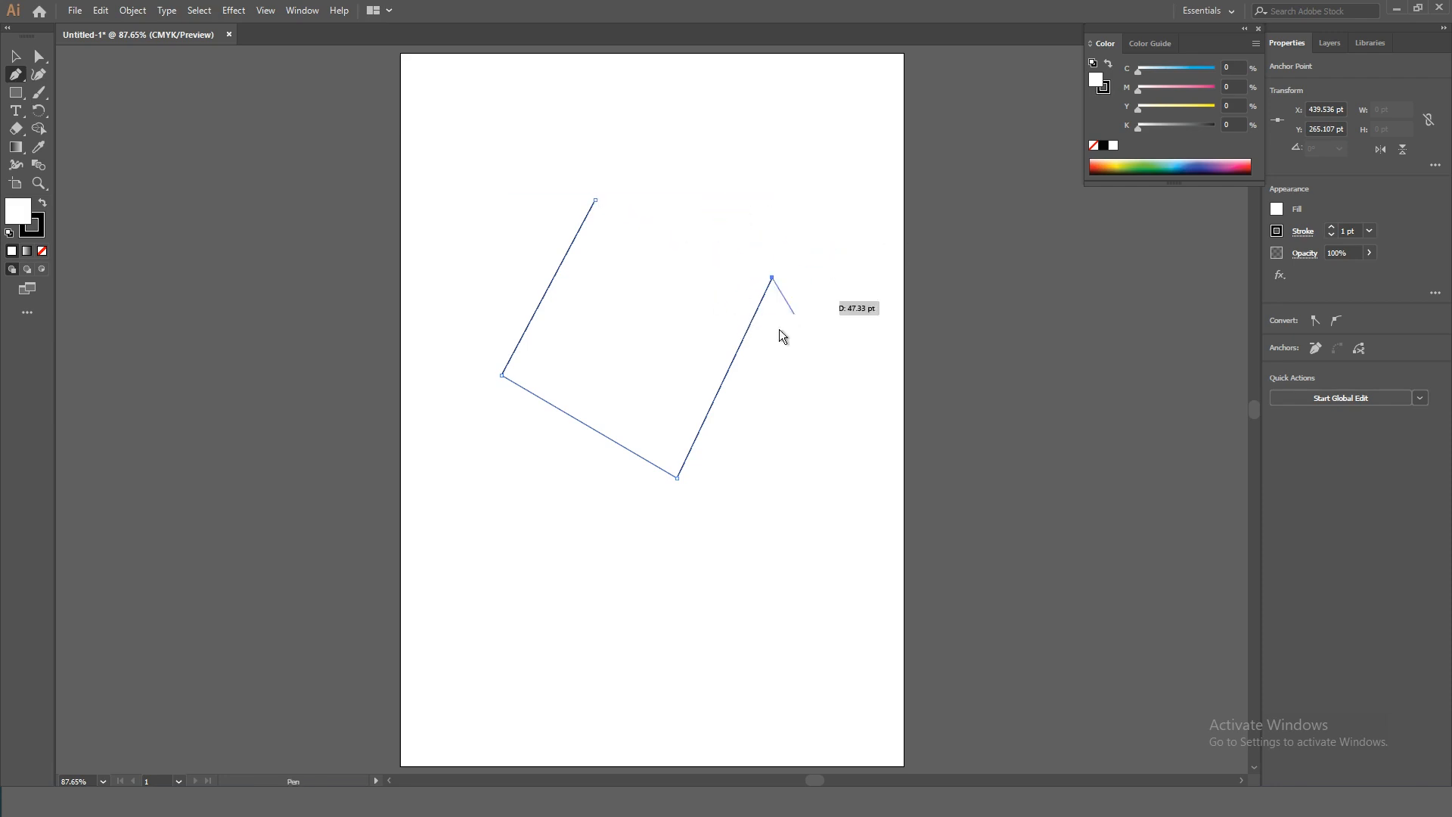
{"action": "left_click", "coordinate": [595, 201]}
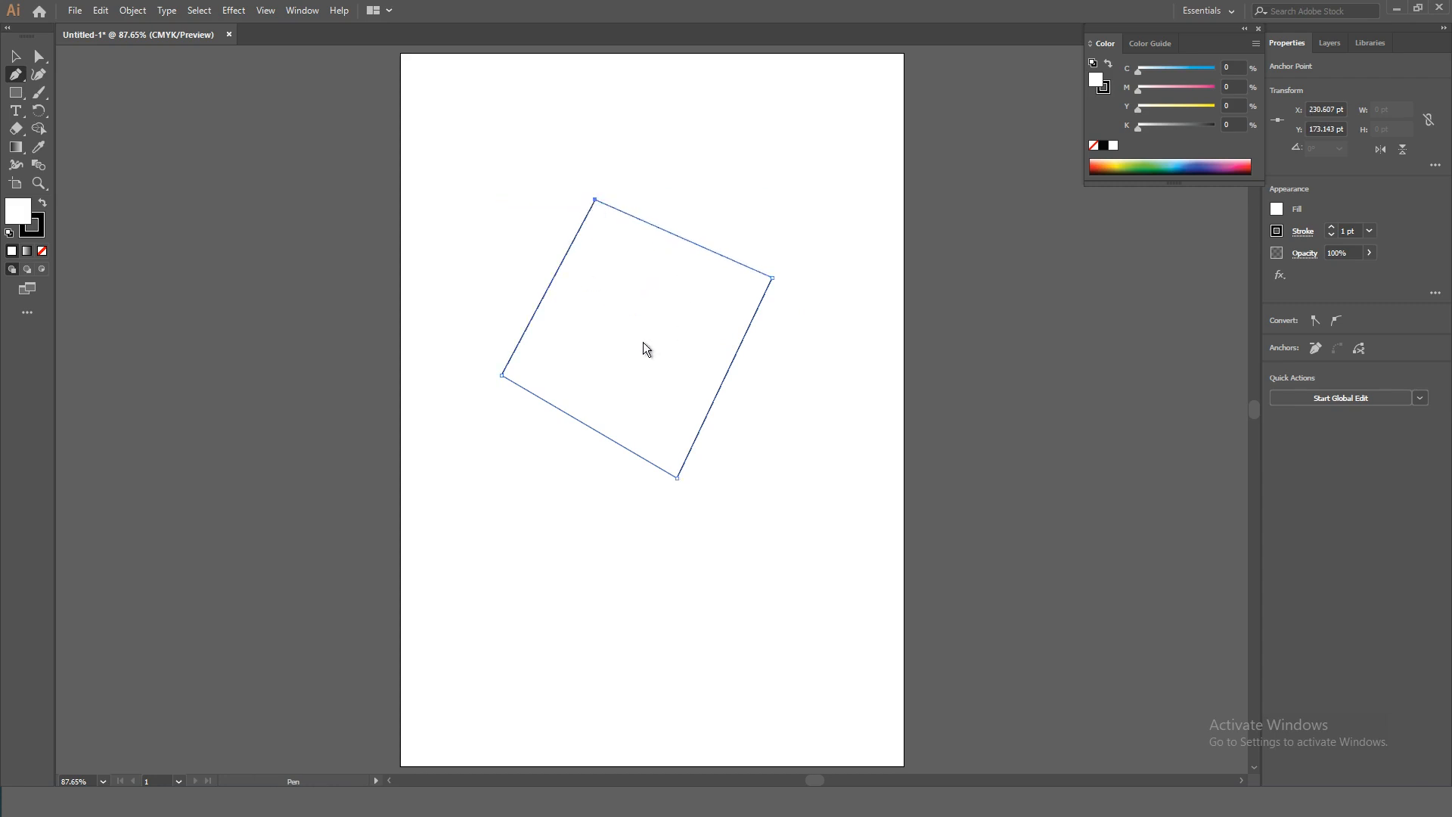
- Move the four-sided shape slightly up and to the left, and delete it
{"action": "left_click", "coordinate": [15, 56]}
{"action": "left_click_drag", "start_coordinate": [616, 270], "coordinate": [589, 245]}
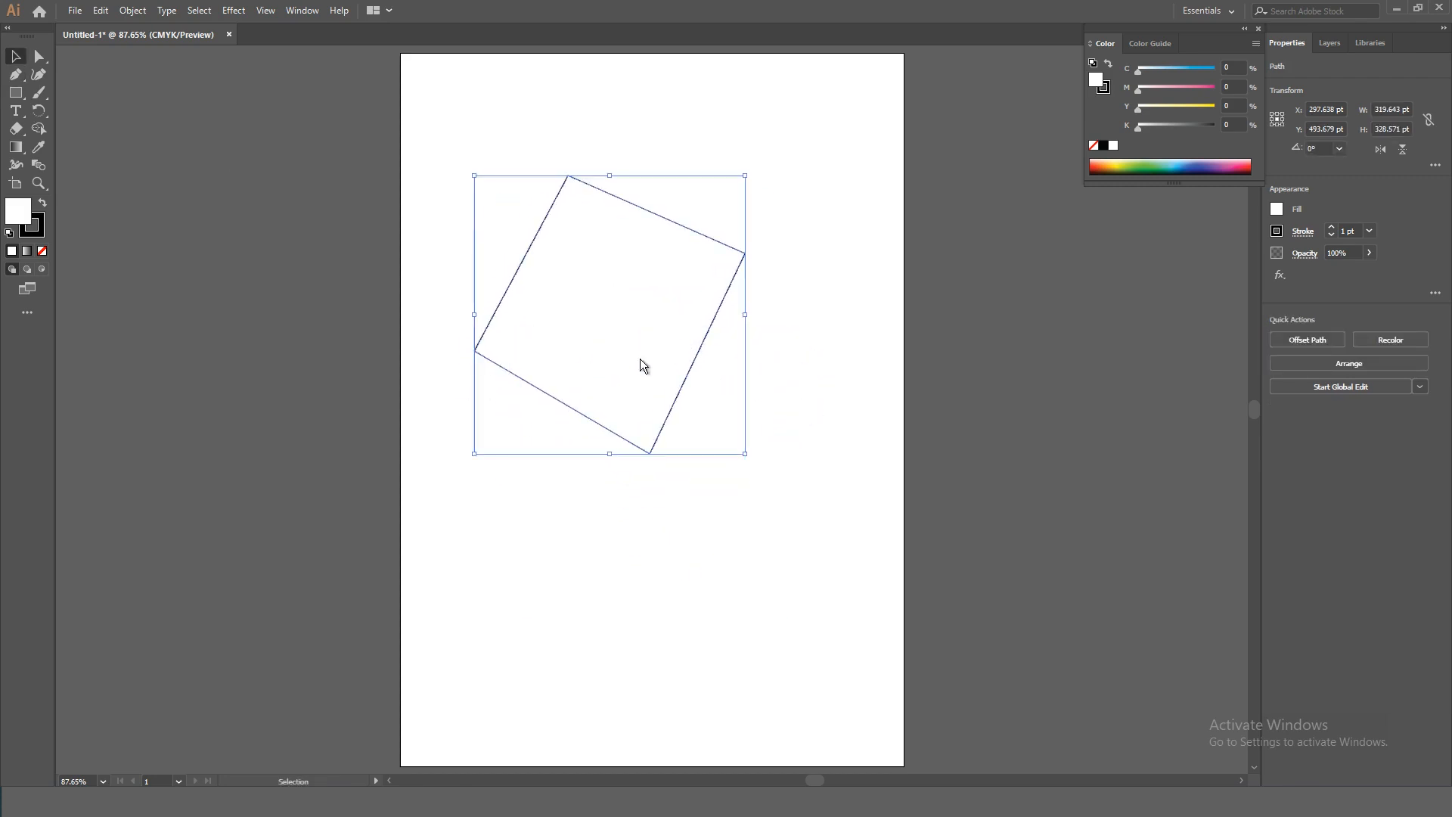
{"action": "key", "text": "Delete"}
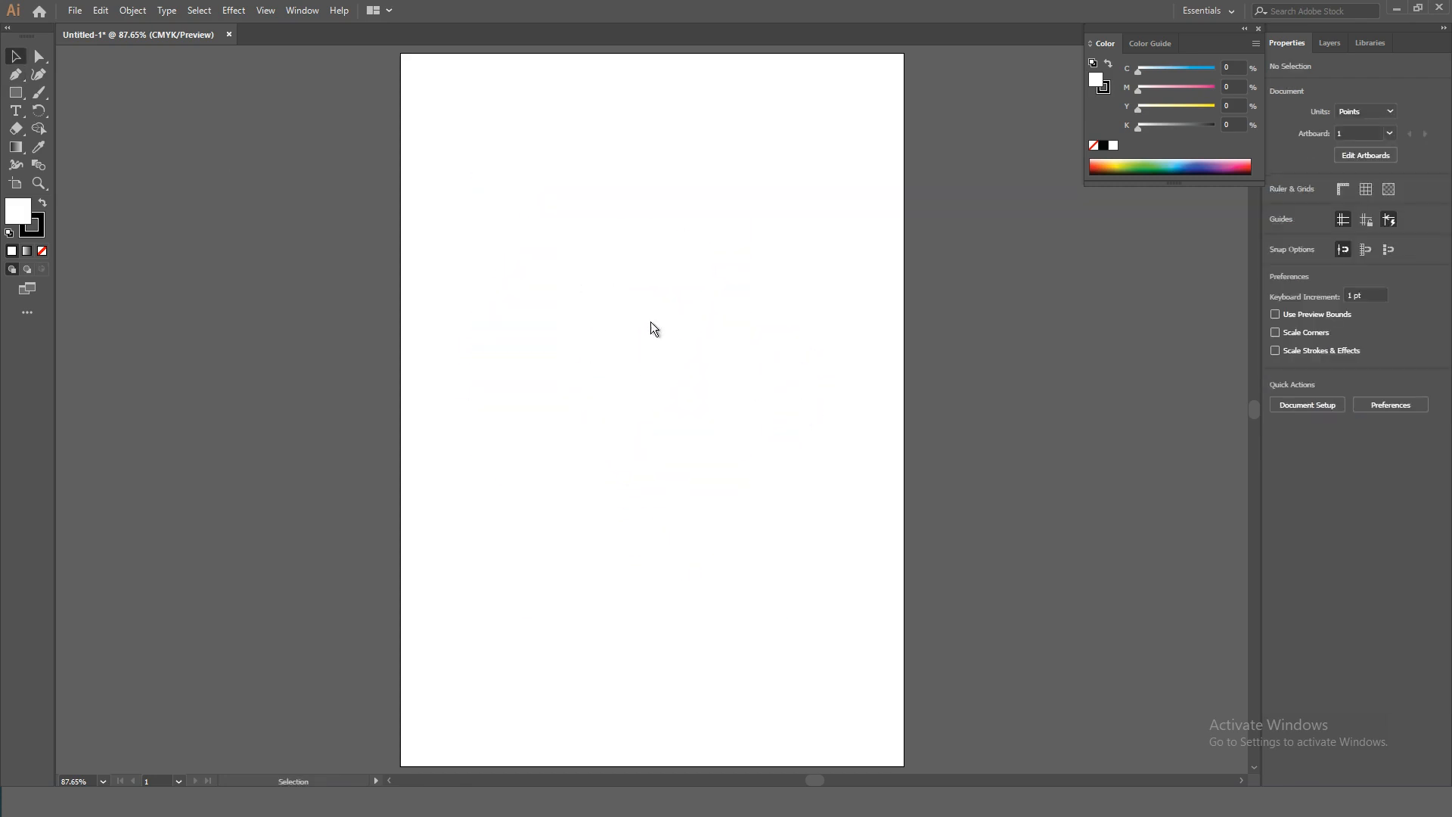
- Draw an open curve bulging to the left, about 80 pt wide and 218 pt high, with the Pen tool
{"action": "left_click", "coordinate": [15, 74]}
{"action": "left_click", "coordinate": [601, 215]}
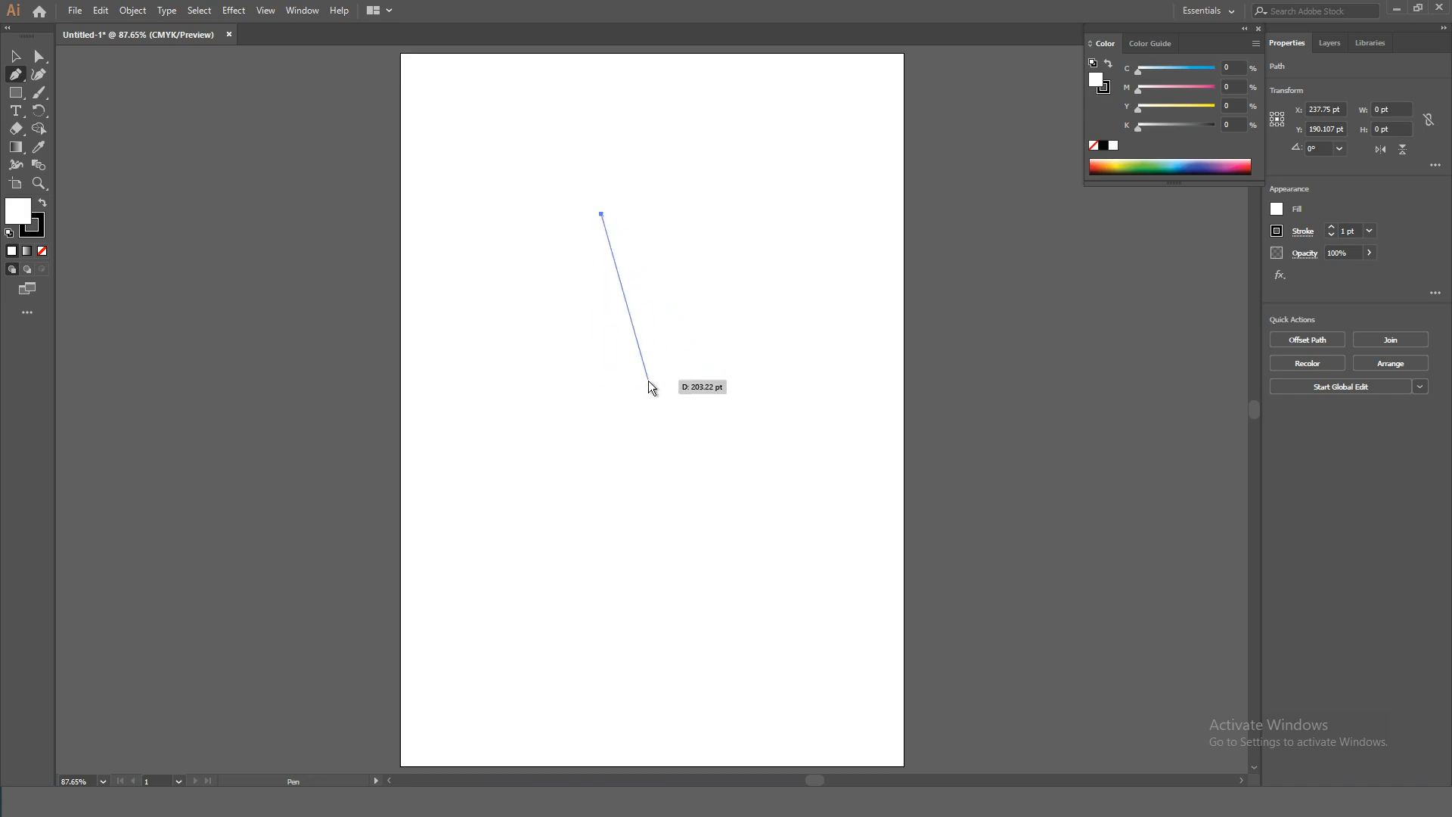
{"action": "left_click", "coordinate": [602, 399]}
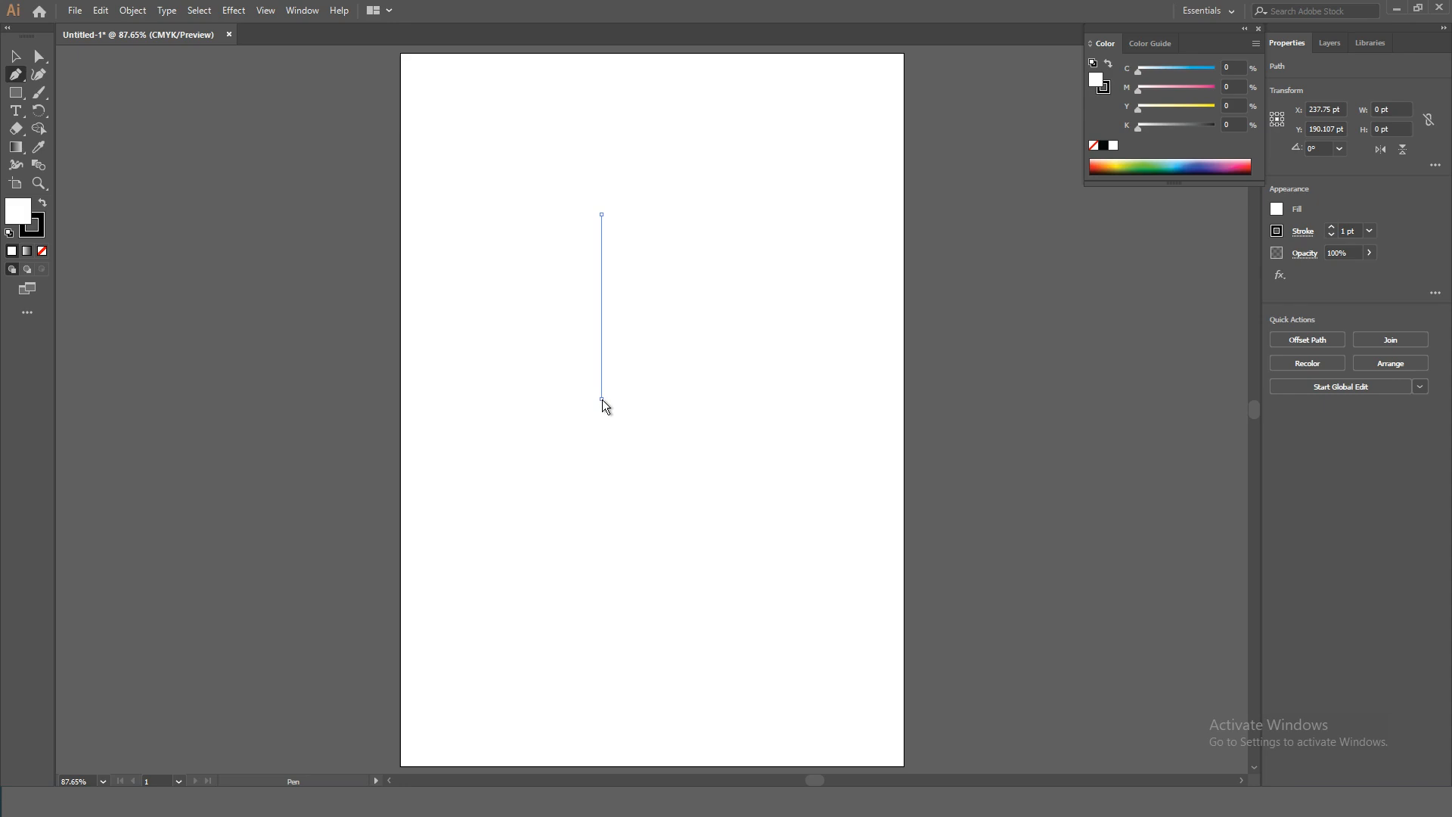
{"action": "left_click_drag", "start_coordinate": [601, 399], "coordinate": [753, 519]}
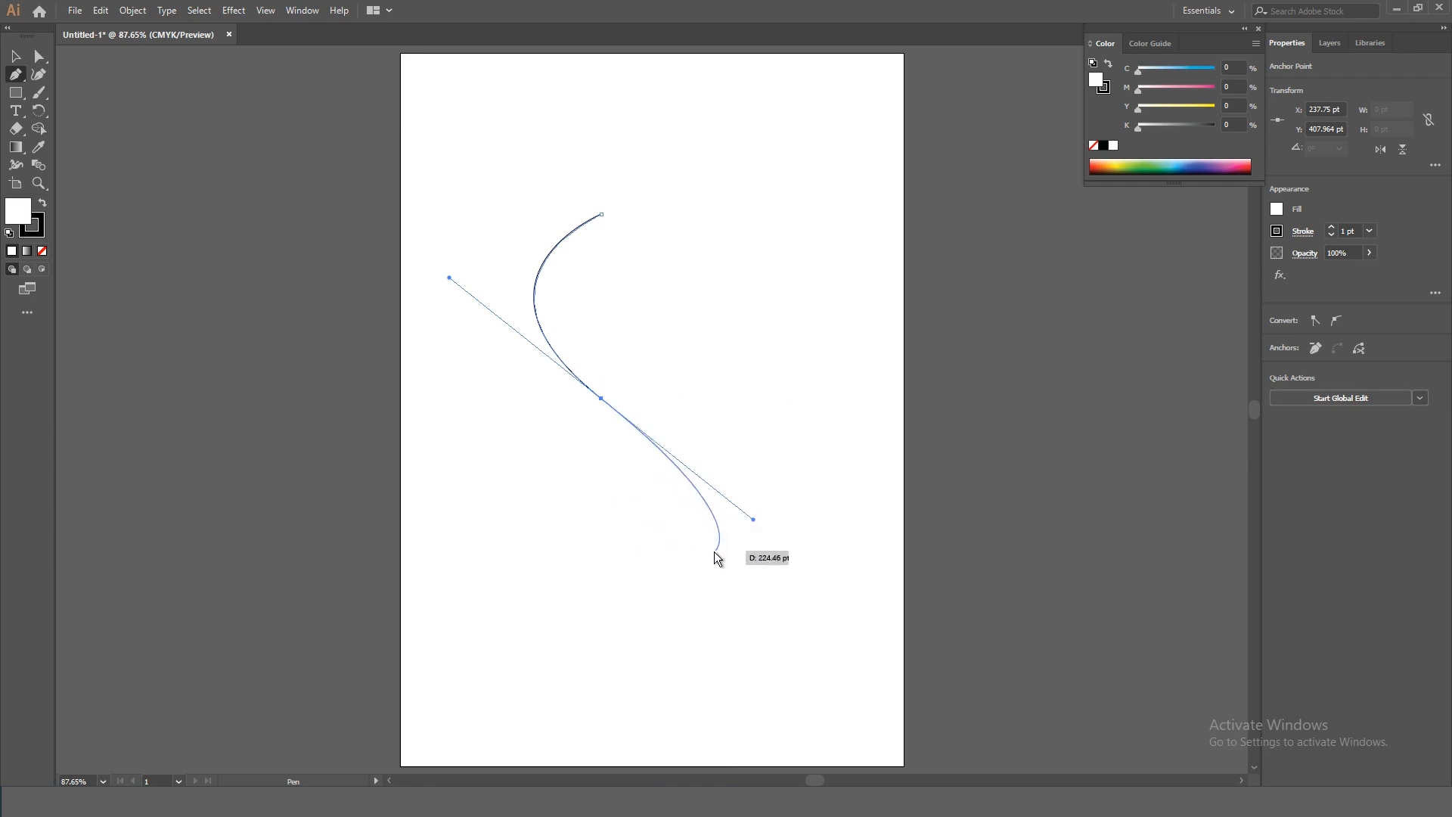
{"action": "key", "text": "Escape"}
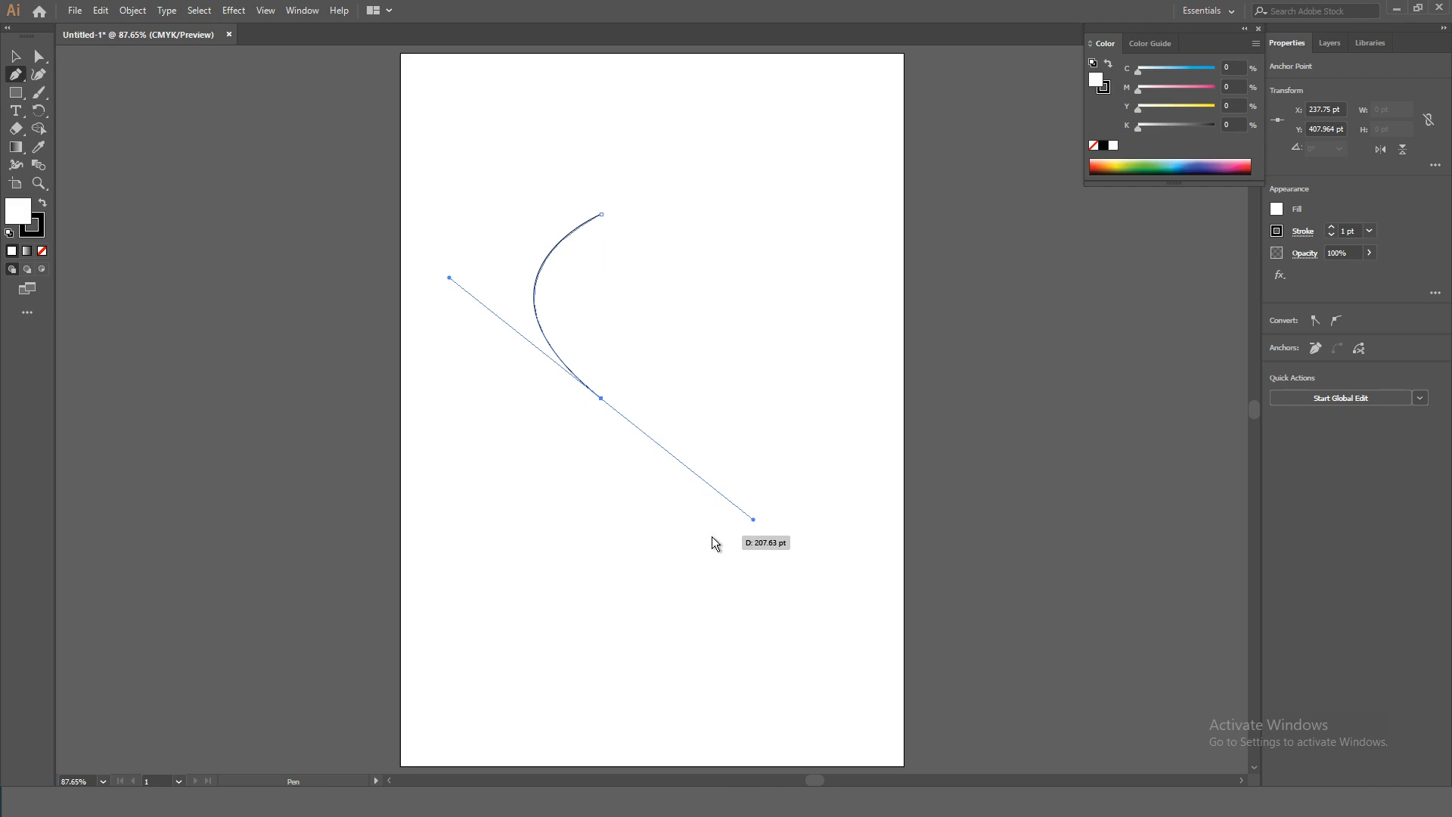
{"action": "key", "text": "v"}
{"action": "left_click", "coordinate": [578, 511]}
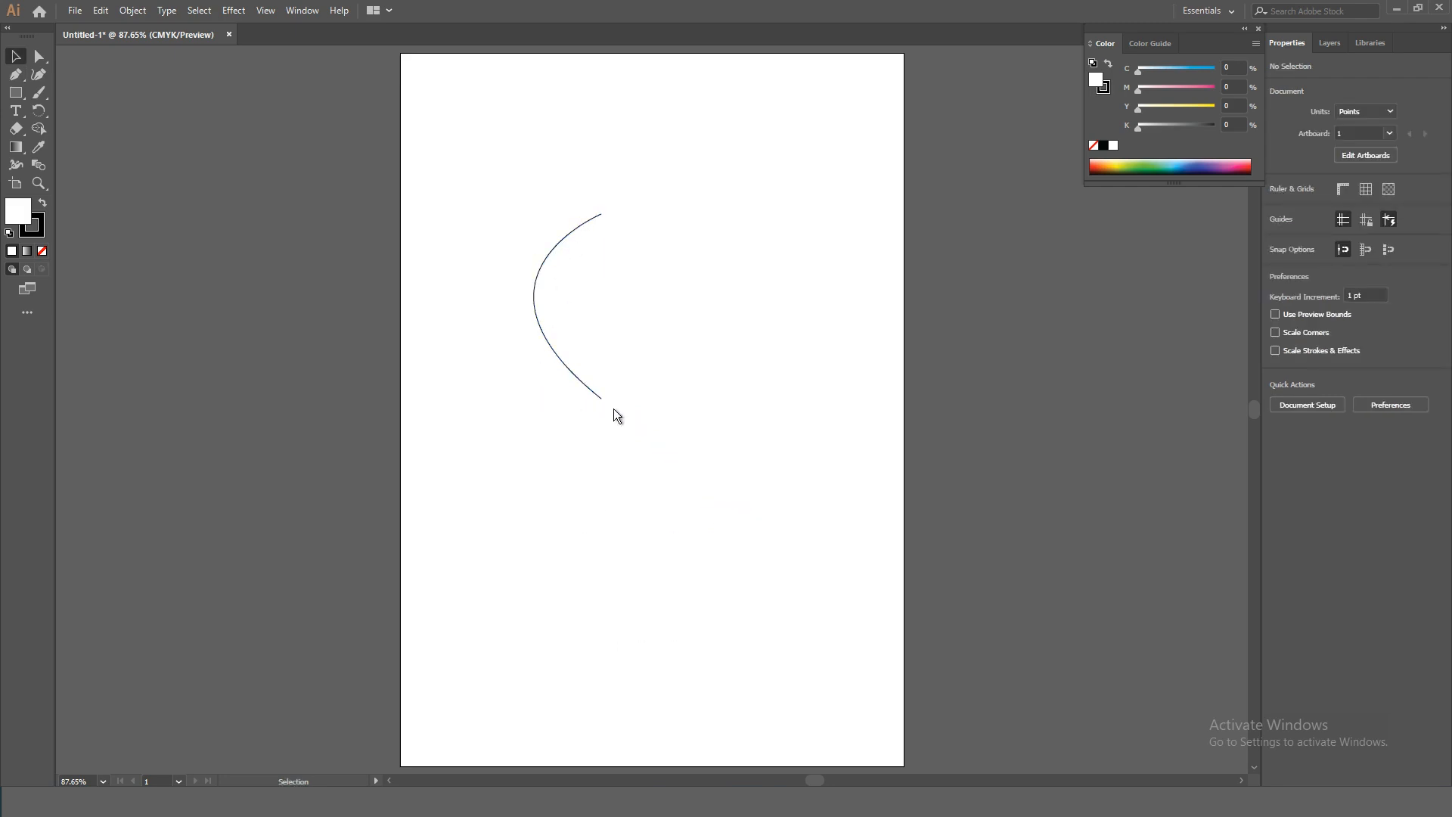
- Reflect a copy of the curve across the vertical axis and move it right, making the pair about 190 pt wide with open ends facing
{"action": "left_click", "coordinate": [602, 214]}
{"action": "left_click", "coordinate": [477, 498]}
{"action": "left_click_drag", "start_coordinate": [546, 285], "coordinate": [684, 508]}
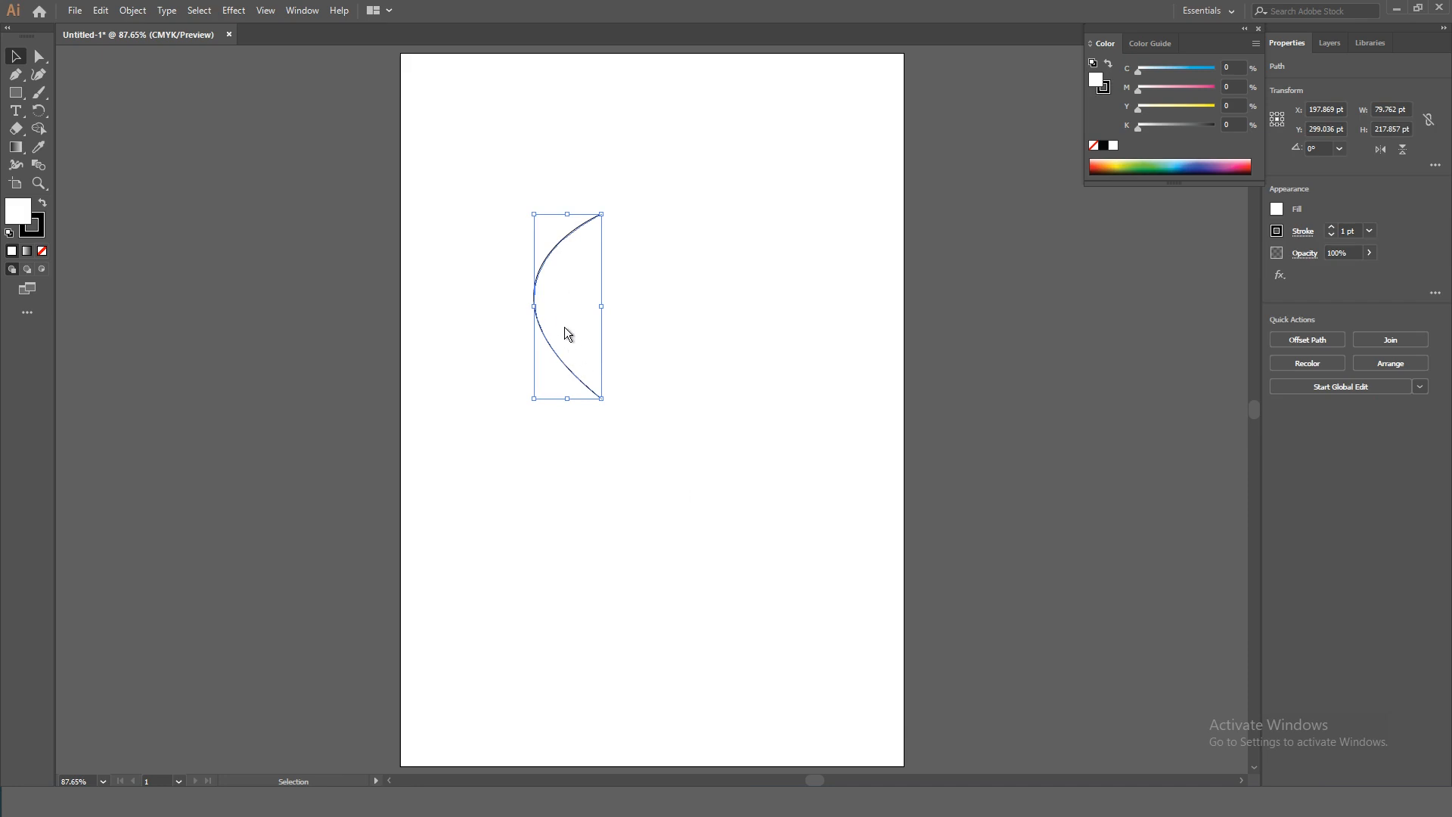
{"action": "right_click", "coordinate": [557, 263]}
{"action": "mouse_move", "coordinate": [619, 482]}
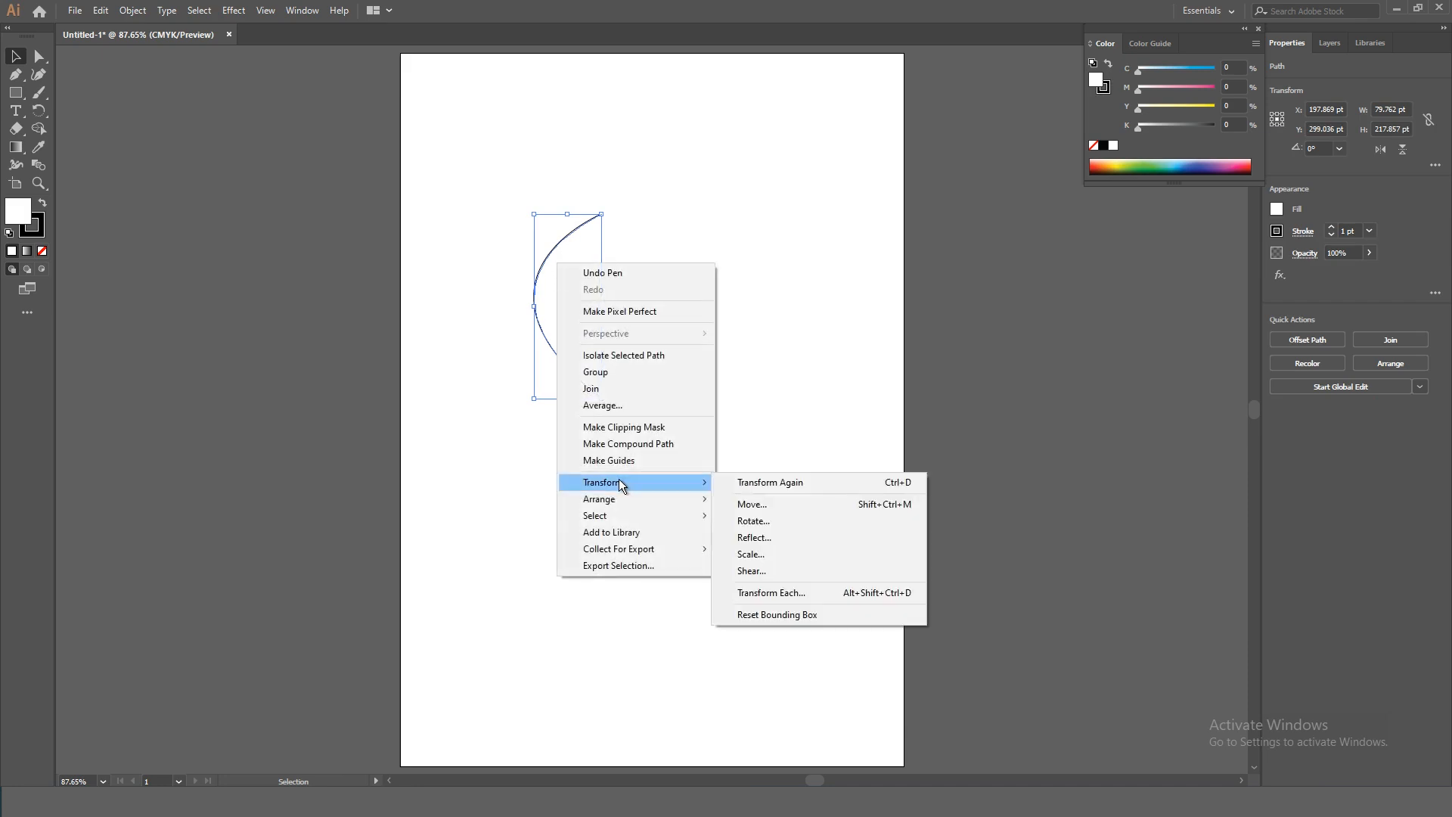
{"action": "left_click", "coordinate": [758, 539]}
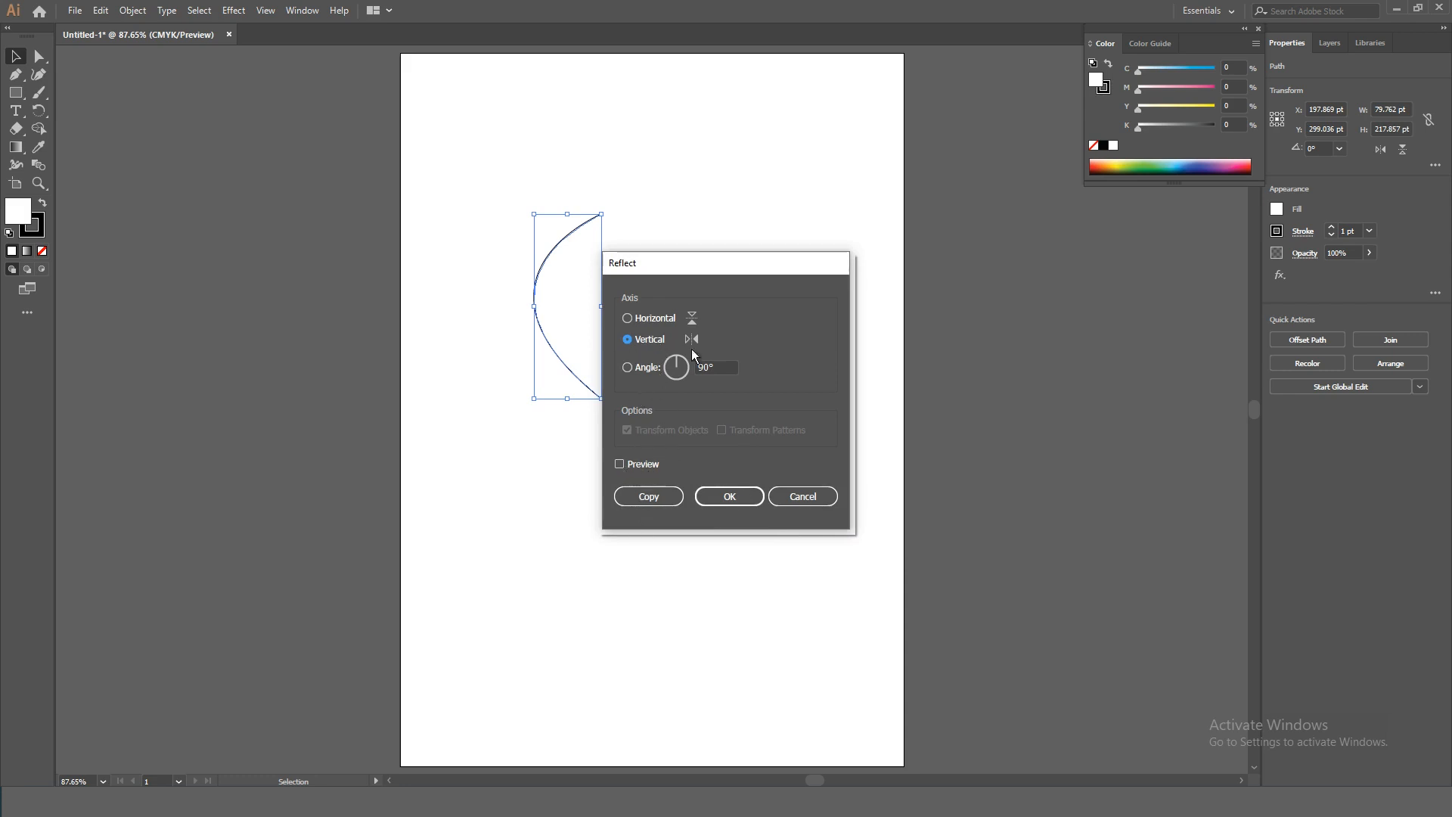
{"action": "left_click_drag", "start_coordinate": [691, 262], "coordinate": [870, 238]}
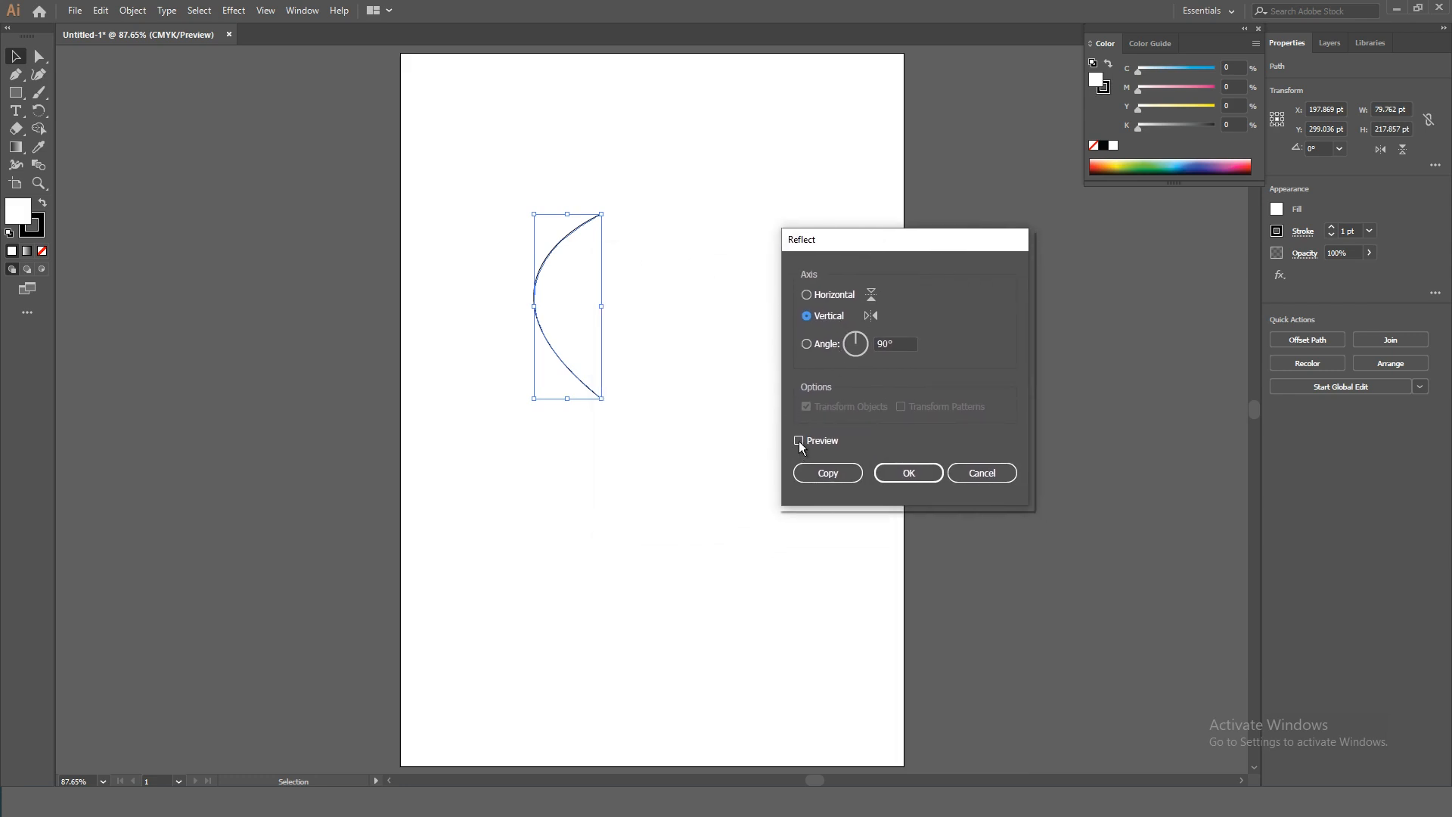
{"action": "left_click", "coordinate": [799, 441]}
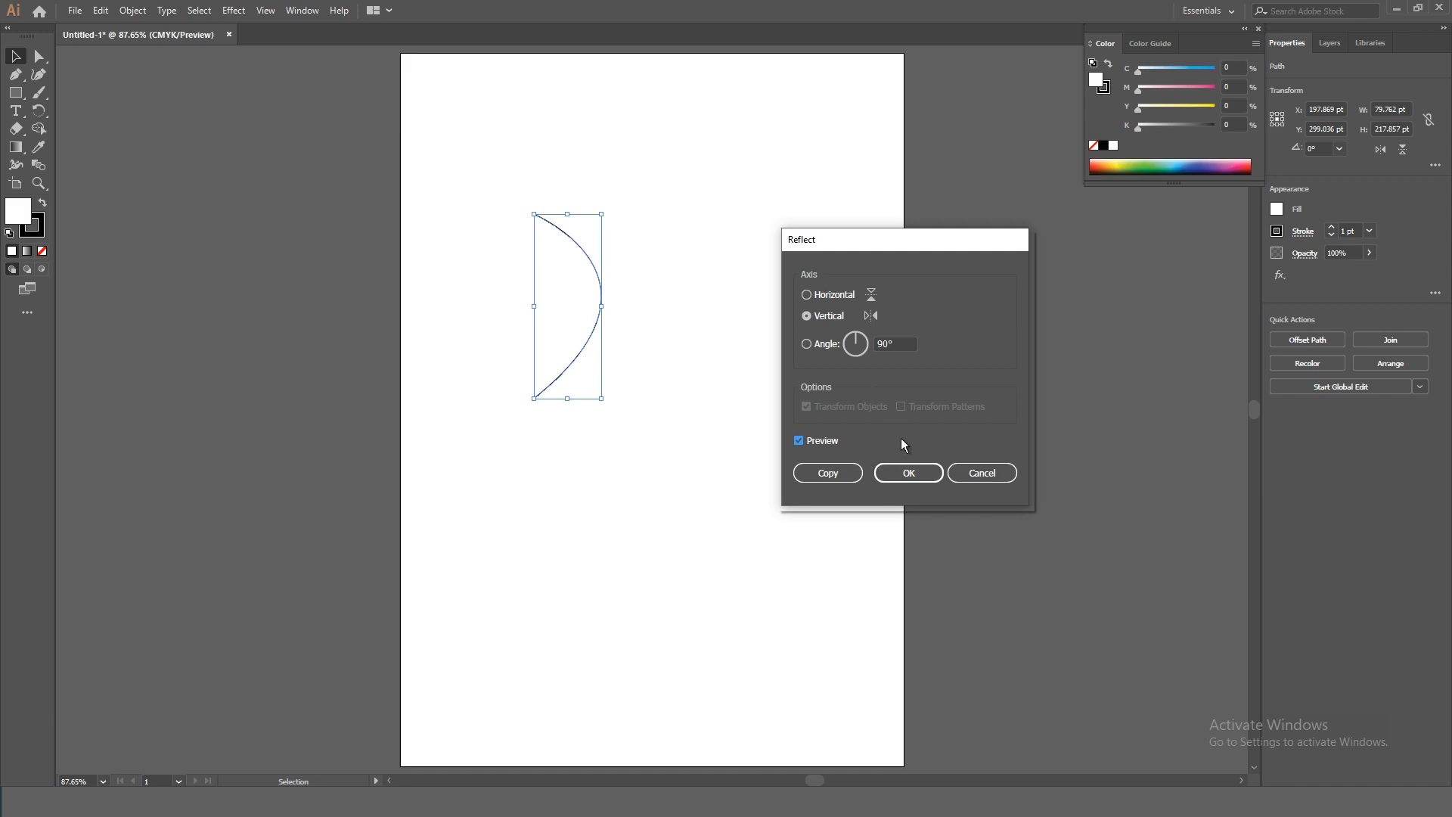
{"action": "left_click", "coordinate": [827, 477]}
{"action": "left_click", "coordinate": [797, 441]}
{"action": "left_click", "coordinate": [832, 473]}
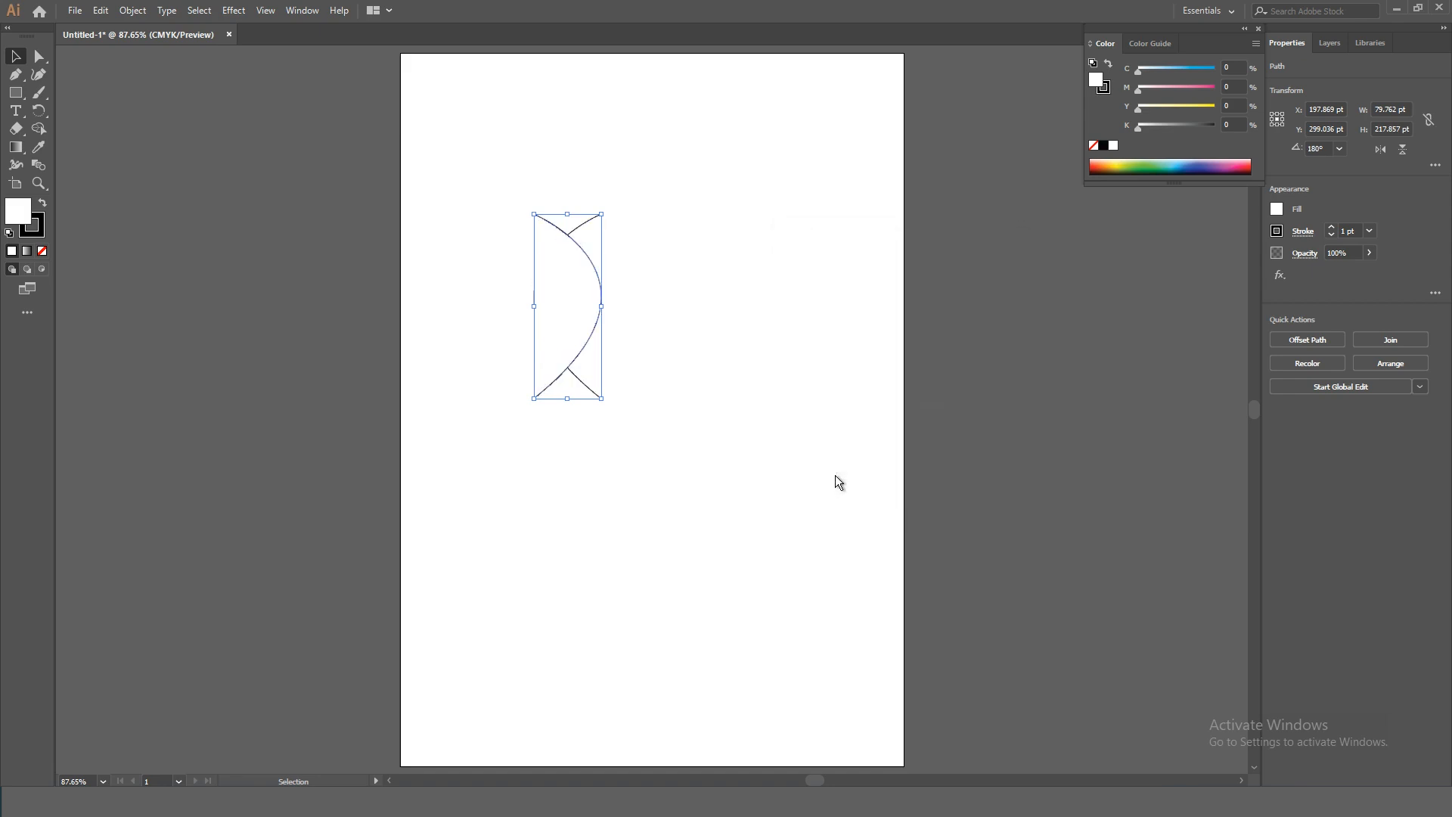
{"action": "left_click_drag", "start_coordinate": [557, 275], "coordinate": [658, 298]}
{"action": "left_click", "coordinate": [720, 478]}
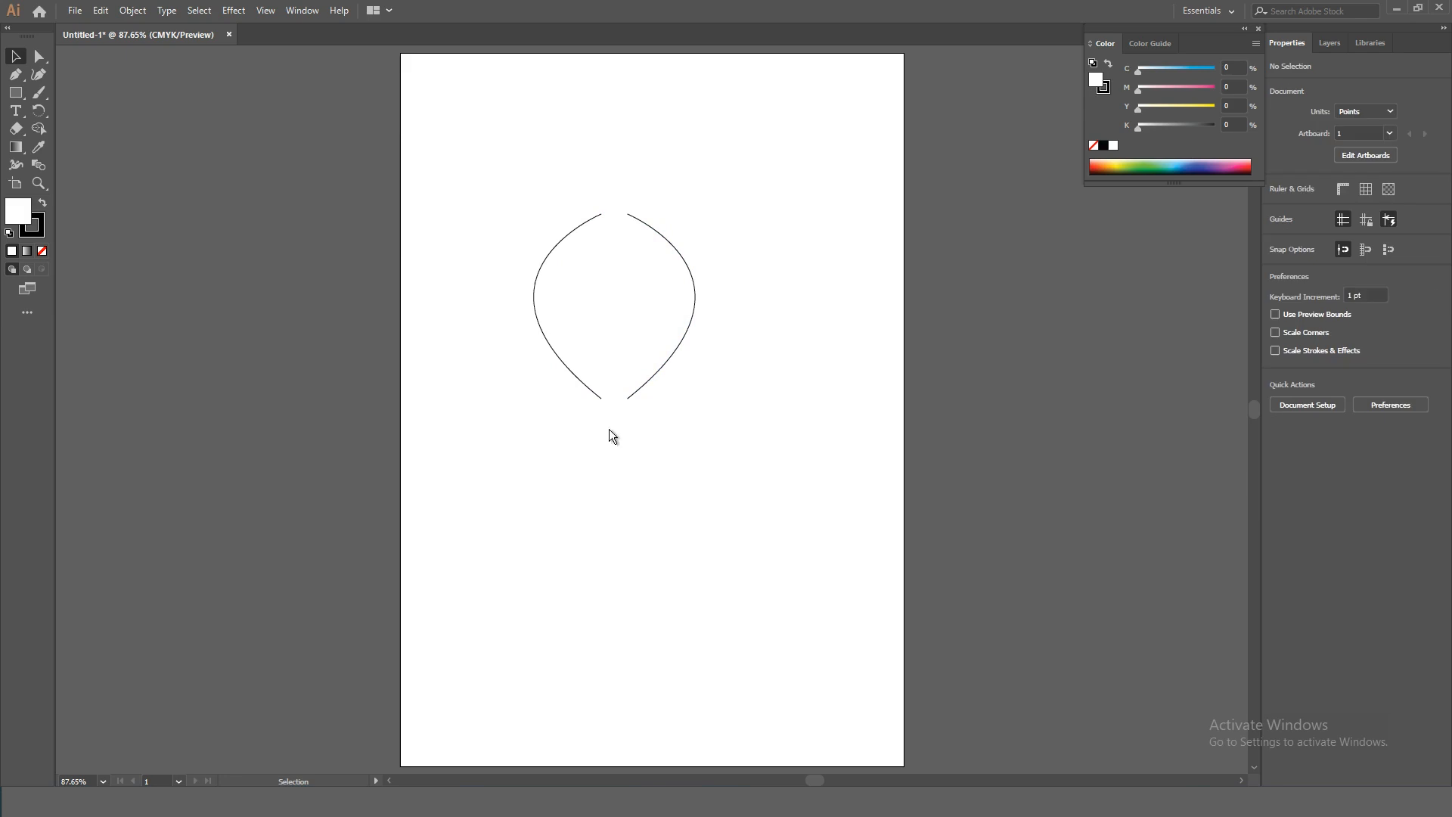
{"action": "left_click_drag", "start_coordinate": [478, 203], "coordinate": [743, 409]}
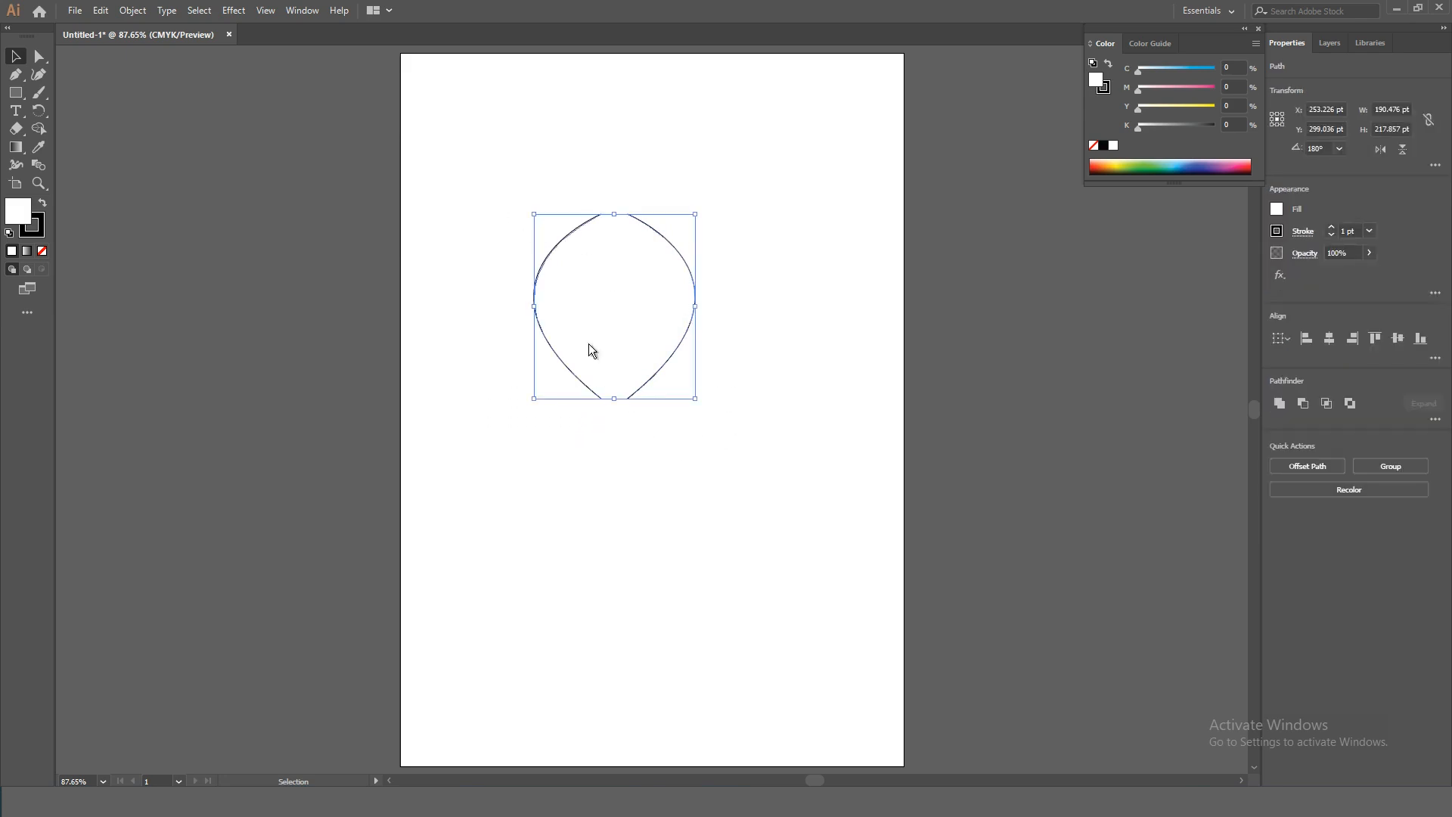
{"action": "left_click", "coordinate": [673, 492]}
{"action": "left_click_drag", "start_coordinate": [572, 191], "coordinate": [659, 231]}
{"action": "left_click", "coordinate": [622, 216]}
{"action": "left_click_drag", "start_coordinate": [572, 435], "coordinate": [656, 384]}
{"action": "left_click", "coordinate": [648, 457]}
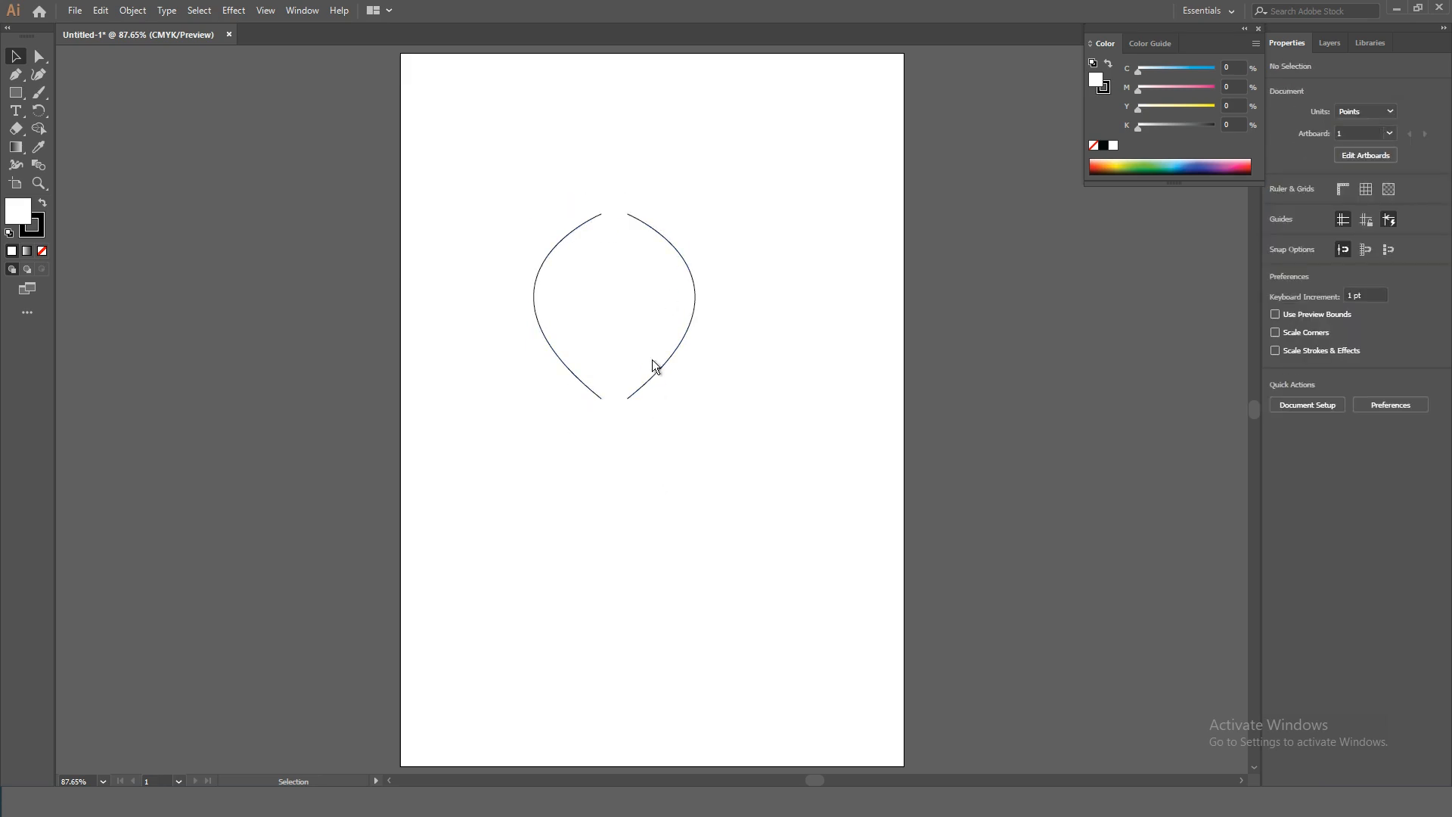
- Average the two curves' upper endpoints along both axes so that they meet at one point
{"action": "left_click", "coordinate": [41, 60]}
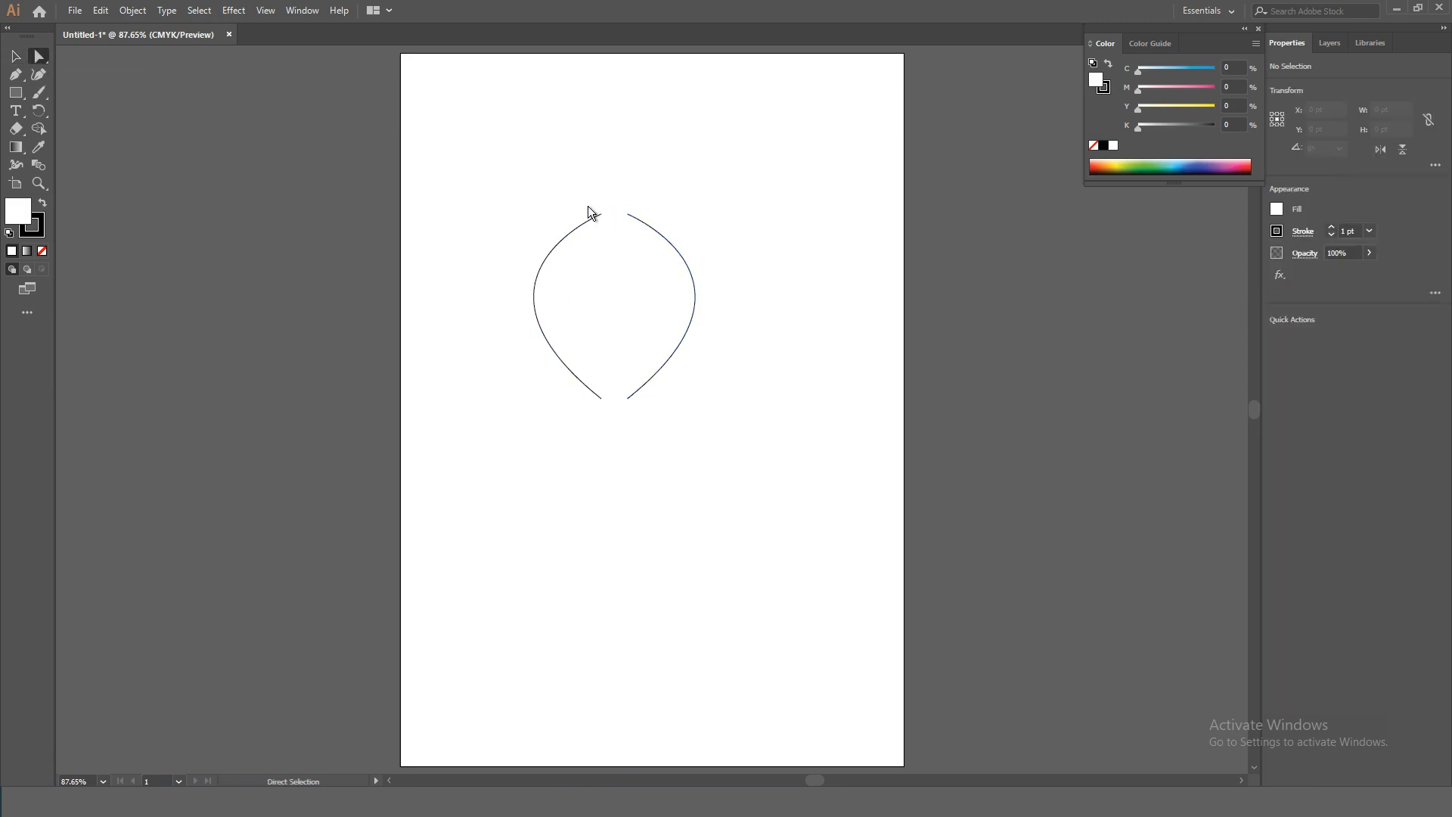
{"action": "left_click_drag", "start_coordinate": [623, 216], "coordinate": [638, 221]}
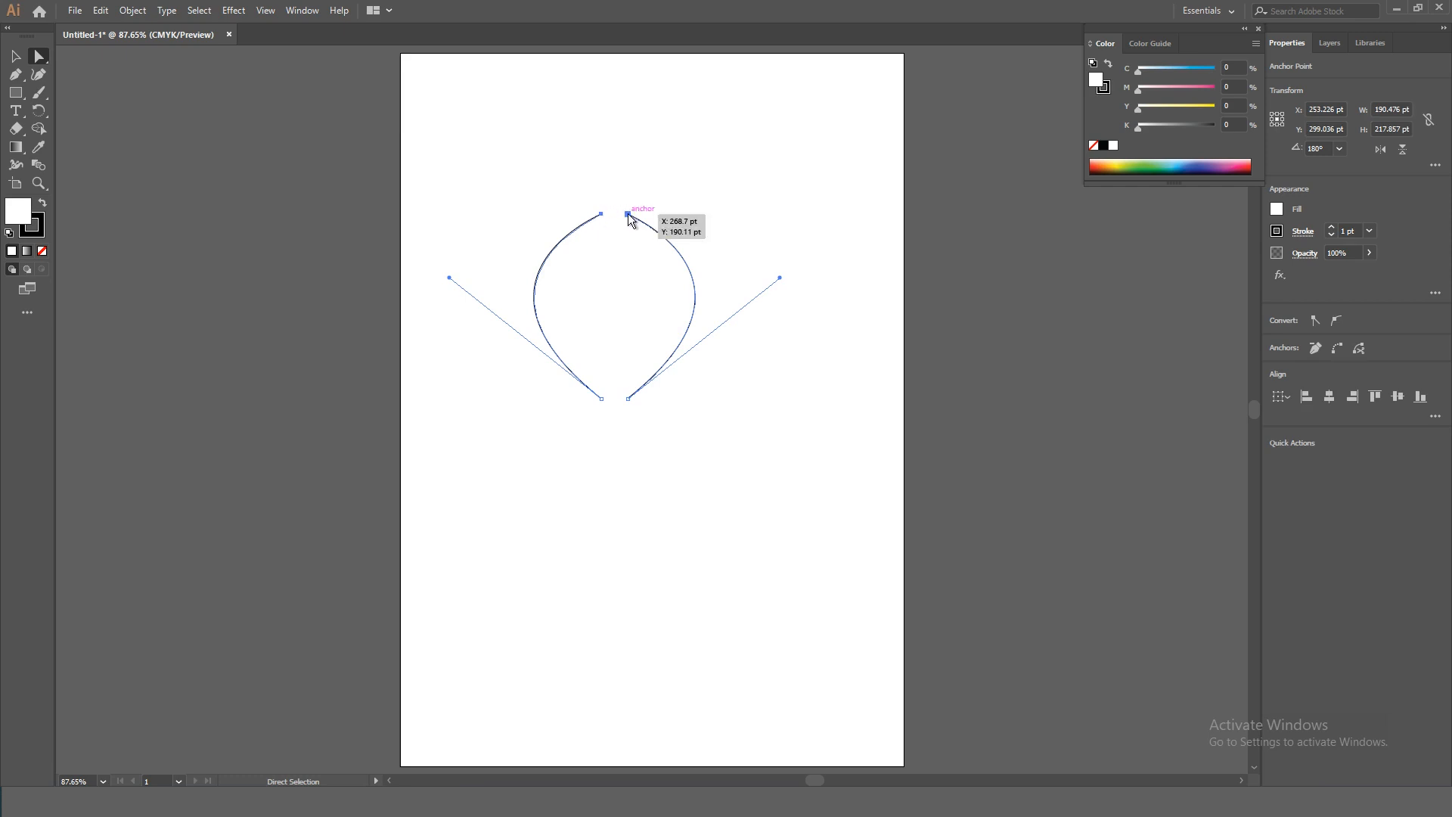
{"action": "right_click", "coordinate": [621, 214]}
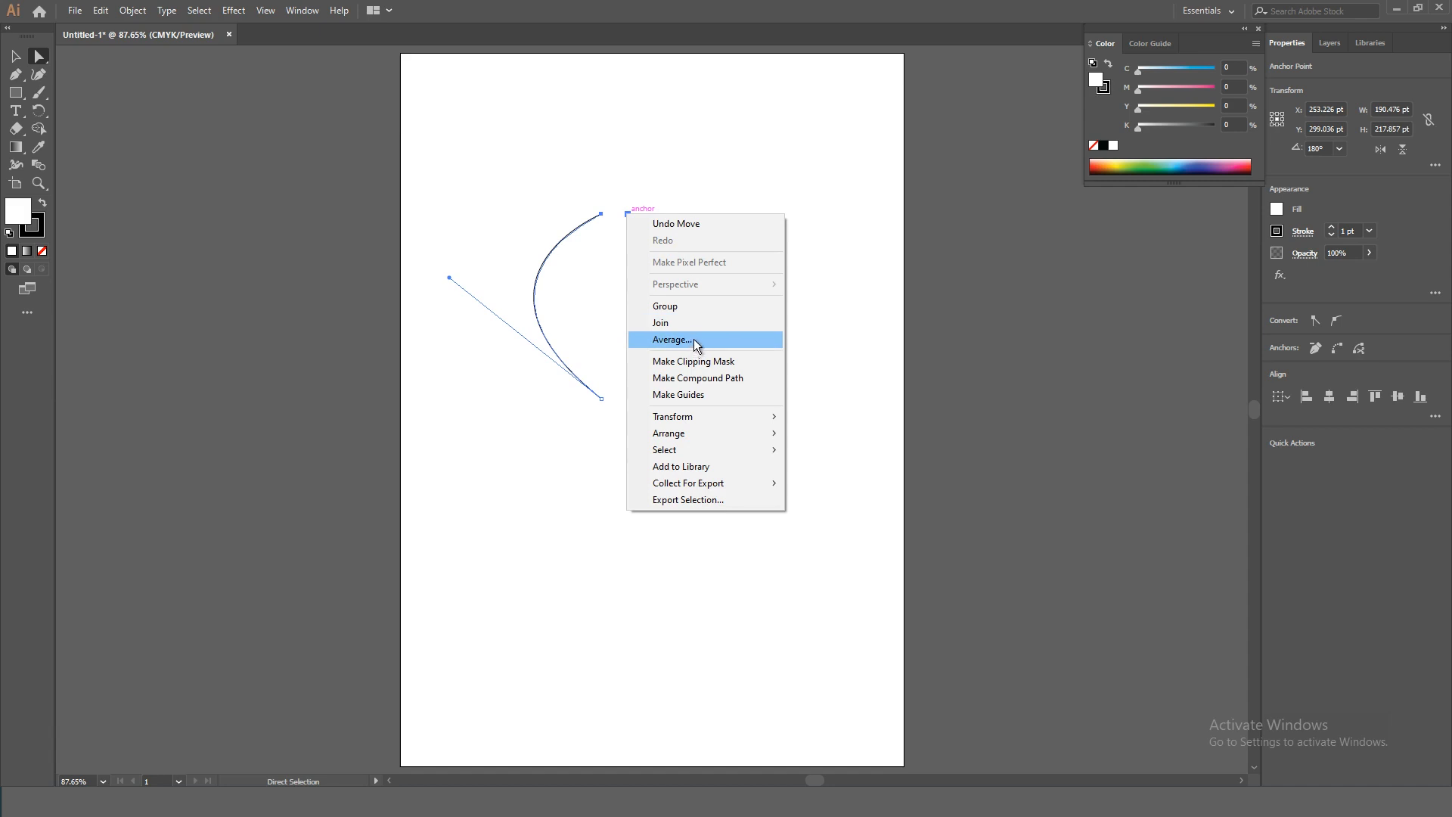
{"action": "left_click", "coordinate": [695, 341]}
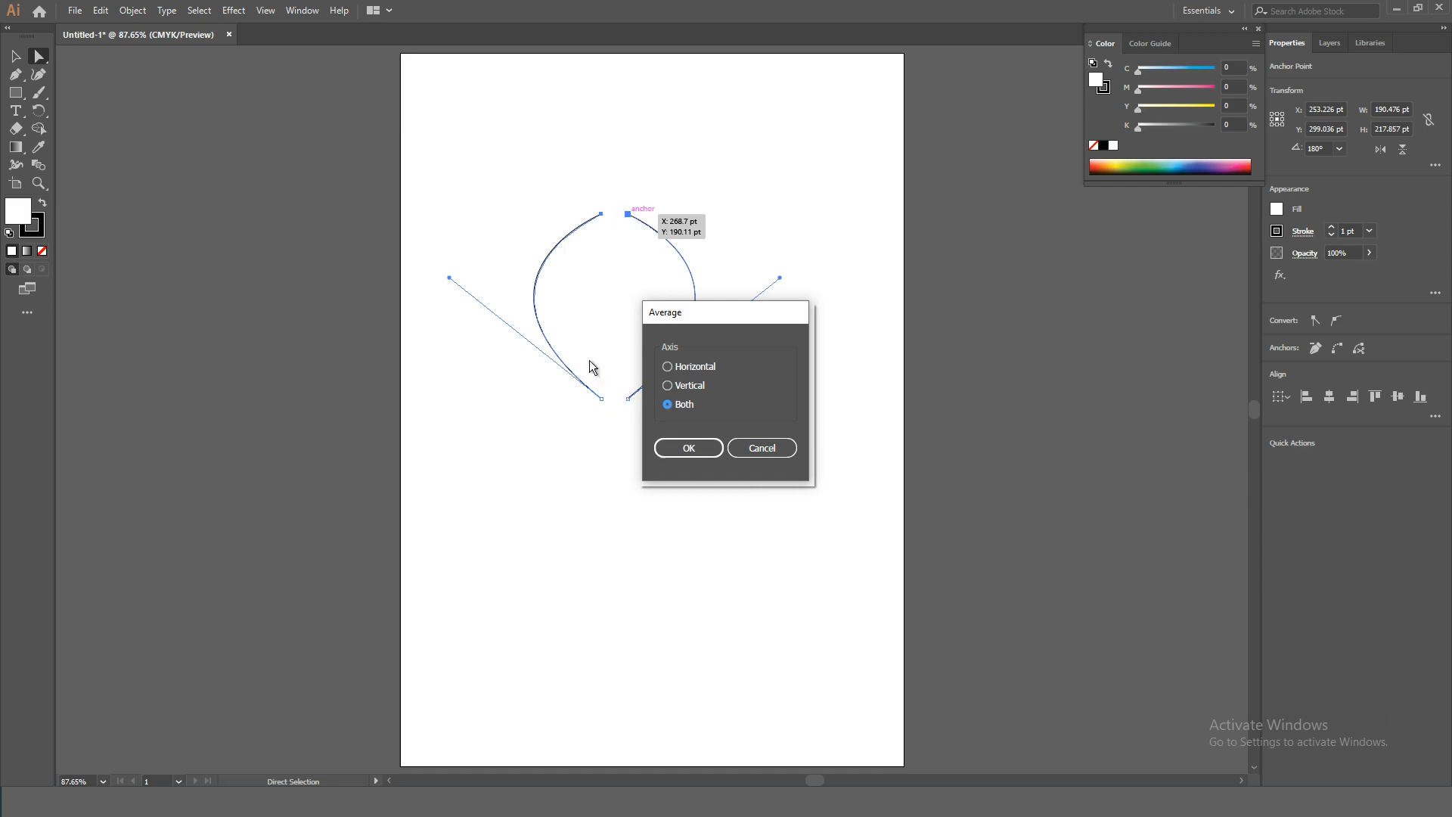
{"action": "left_click", "coordinate": [688, 448]}
{"action": "left_click", "coordinate": [670, 189]}
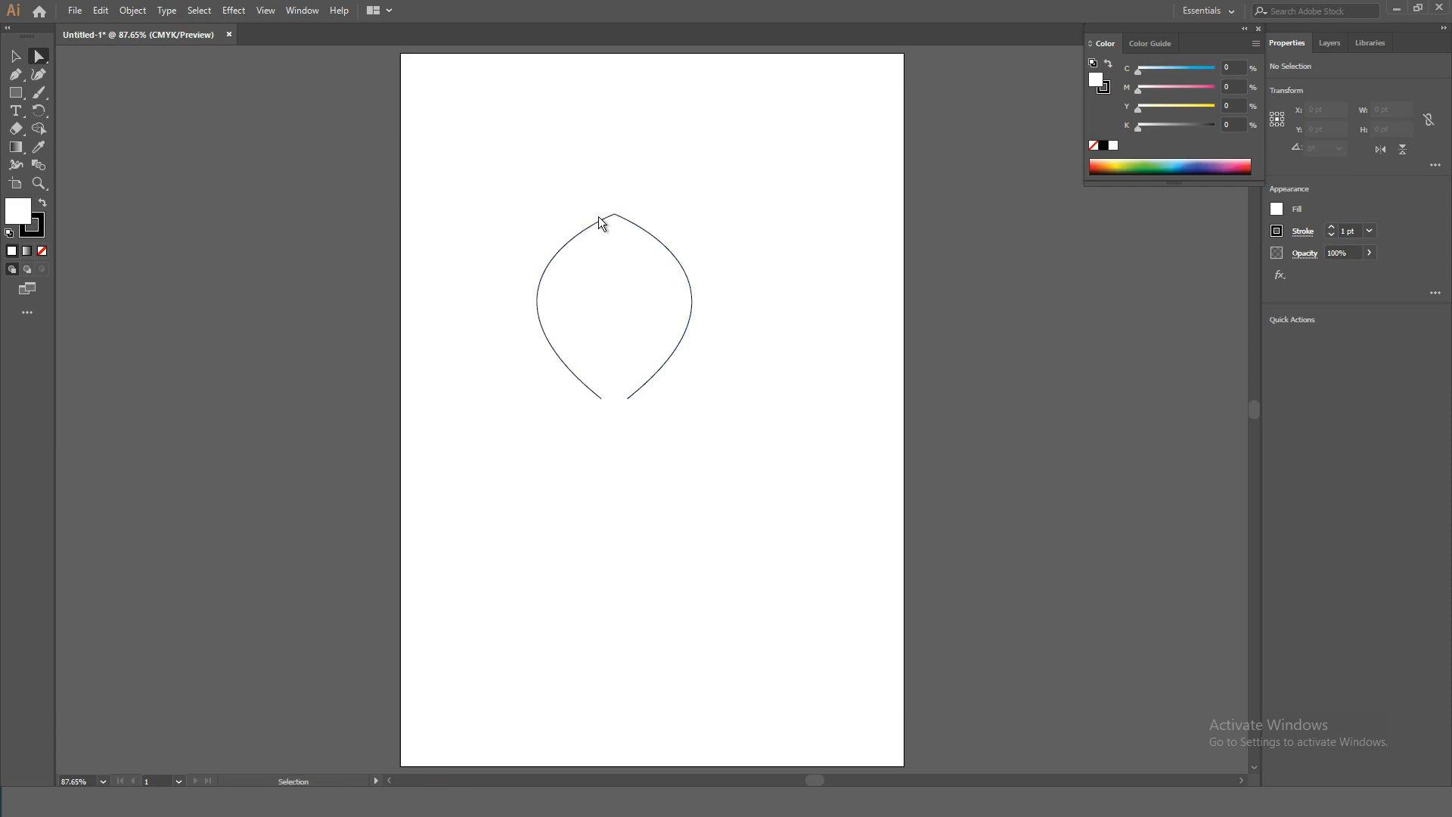
- Join the two overlapping upper endpoints so the curves form one path at the peak
{"action": "key", "text": "ctrl+plus"}
{"action": "key", "text": "ctrl+plus"}
{"action": "key", "text": "ctrl+plus"}
{"action": "left_click_drag", "start_coordinate": [576, 95], "coordinate": [669, 495]}
{"action": "key", "text": "ctrl+plus"}
{"action": "key", "text": "ctrl+plus"}
{"action": "key", "text": "ctrl+plus"}
{"action": "key", "text": "ctrl+plus"}
{"action": "key", "text": "ctrl+plus"}
{"action": "left_click_drag", "start_coordinate": [728, 197], "coordinate": [692, 437]}
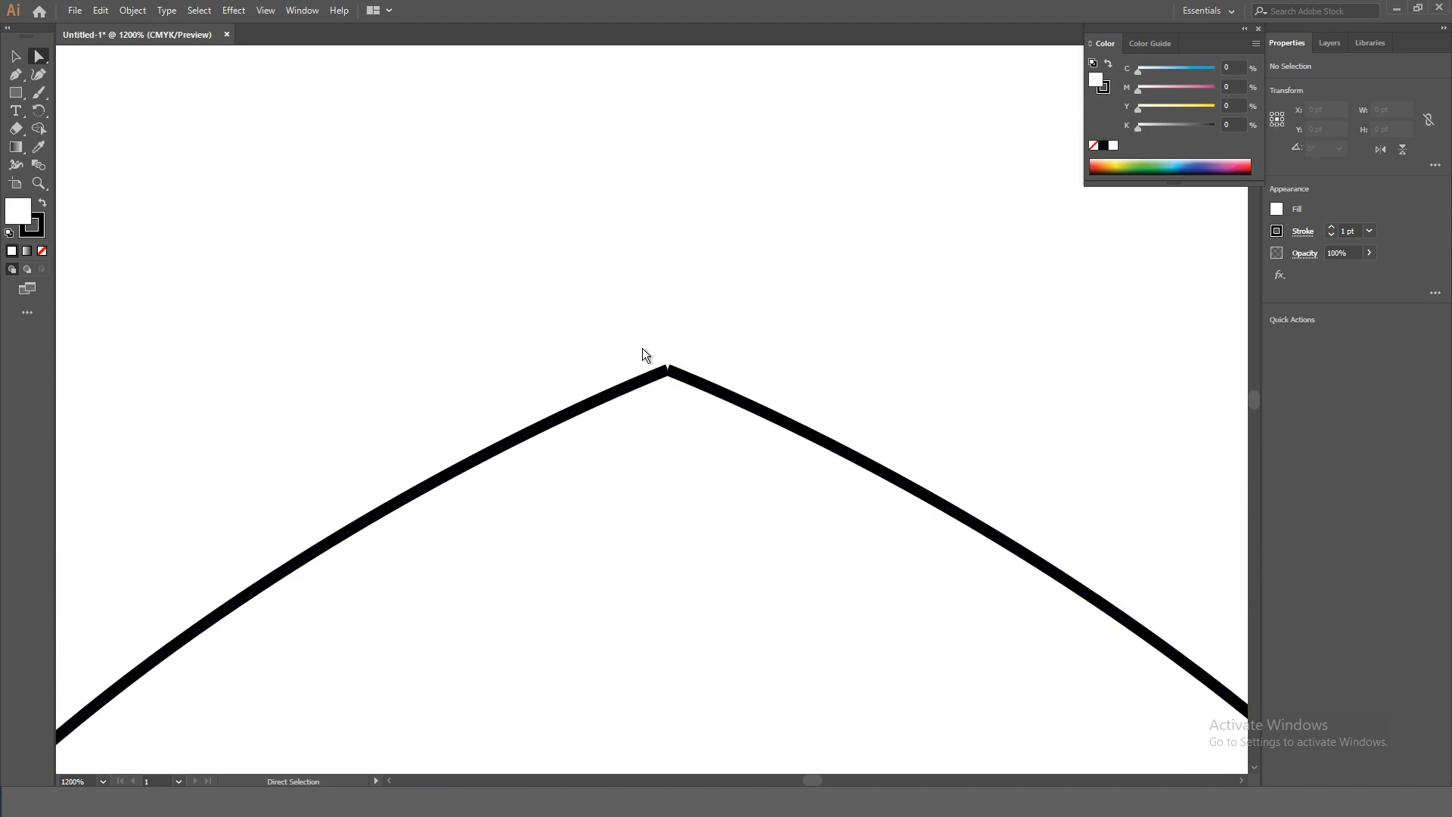
{"action": "left_click_drag", "start_coordinate": [670, 375], "coordinate": [709, 412]}
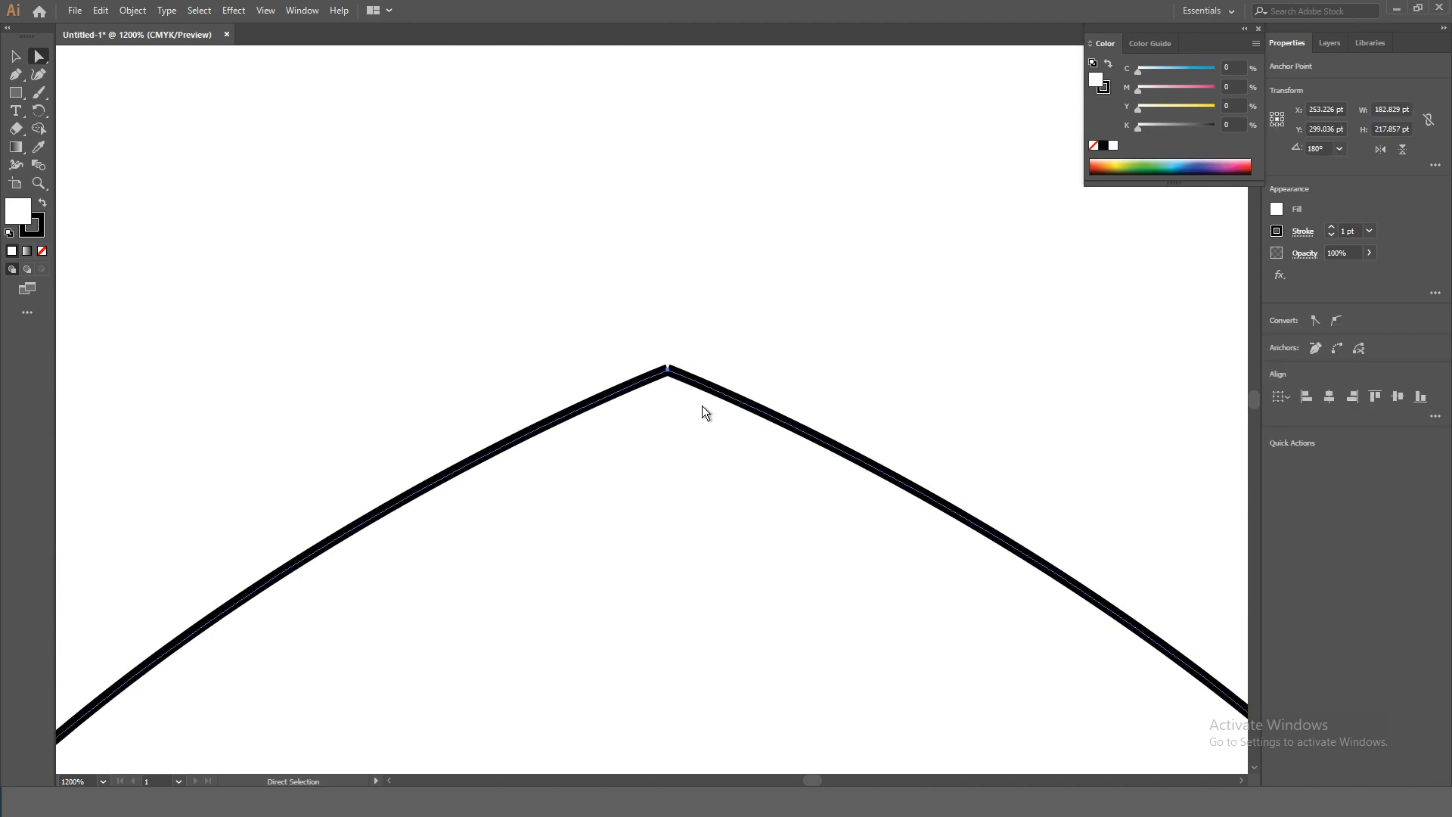
{"action": "right_click", "coordinate": [671, 370]}
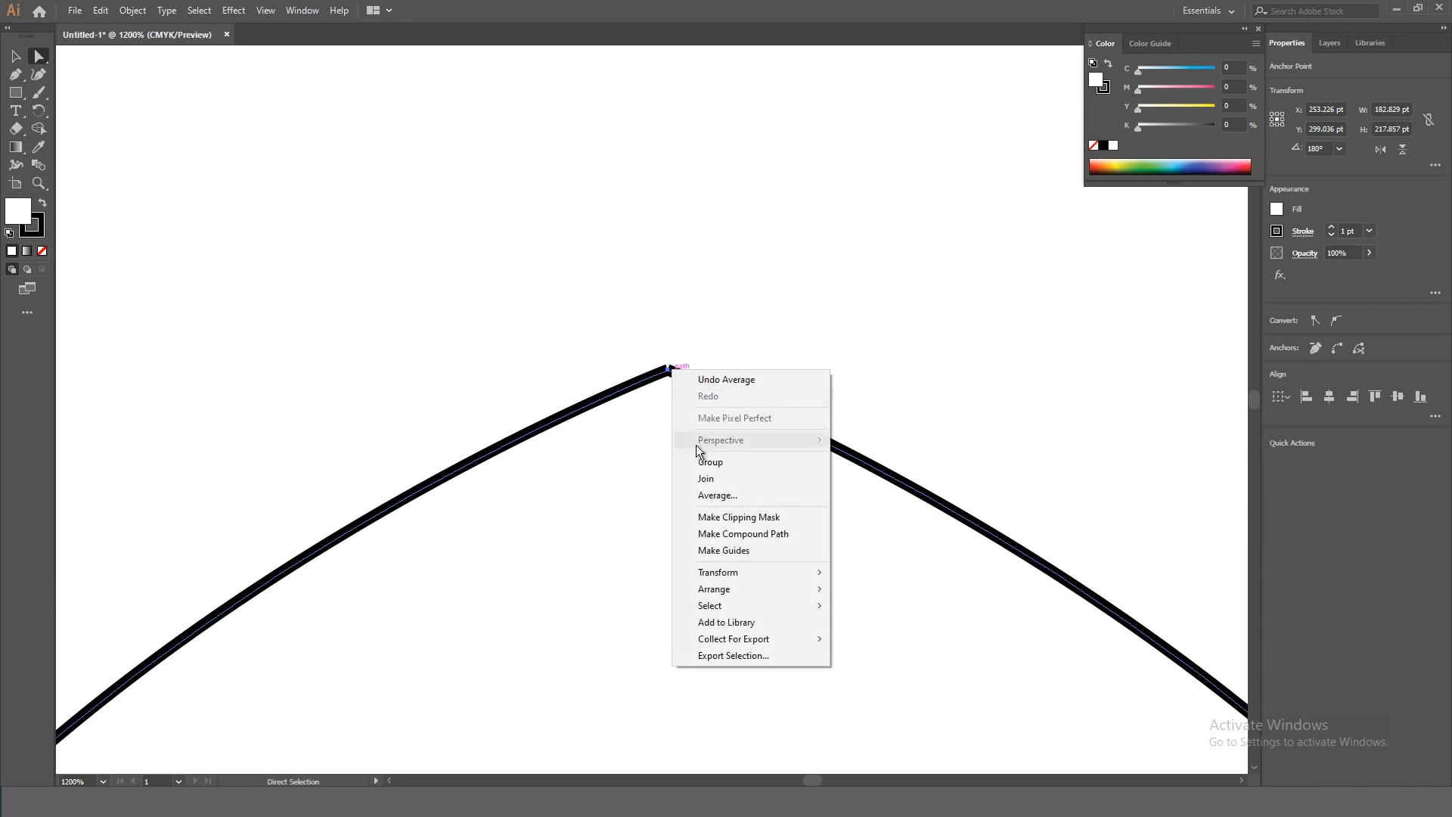
{"action": "left_click", "coordinate": [715, 479]}
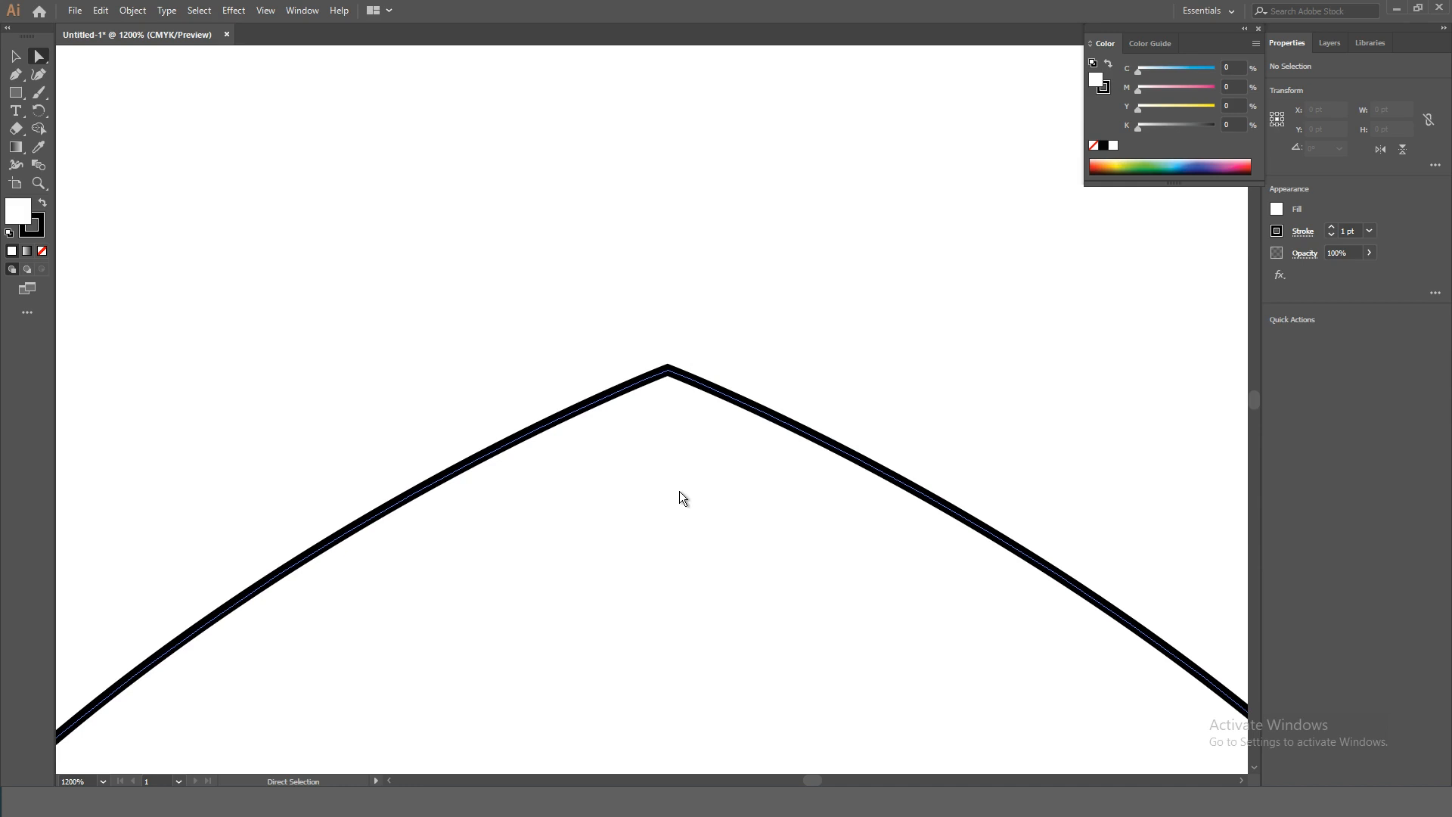
- Average the two curves' lower endpoints along both axes so that they meet at one point
{"action": "key", "text": "ctrl+minus"}
{"action": "key", "text": "ctrl+minus"}
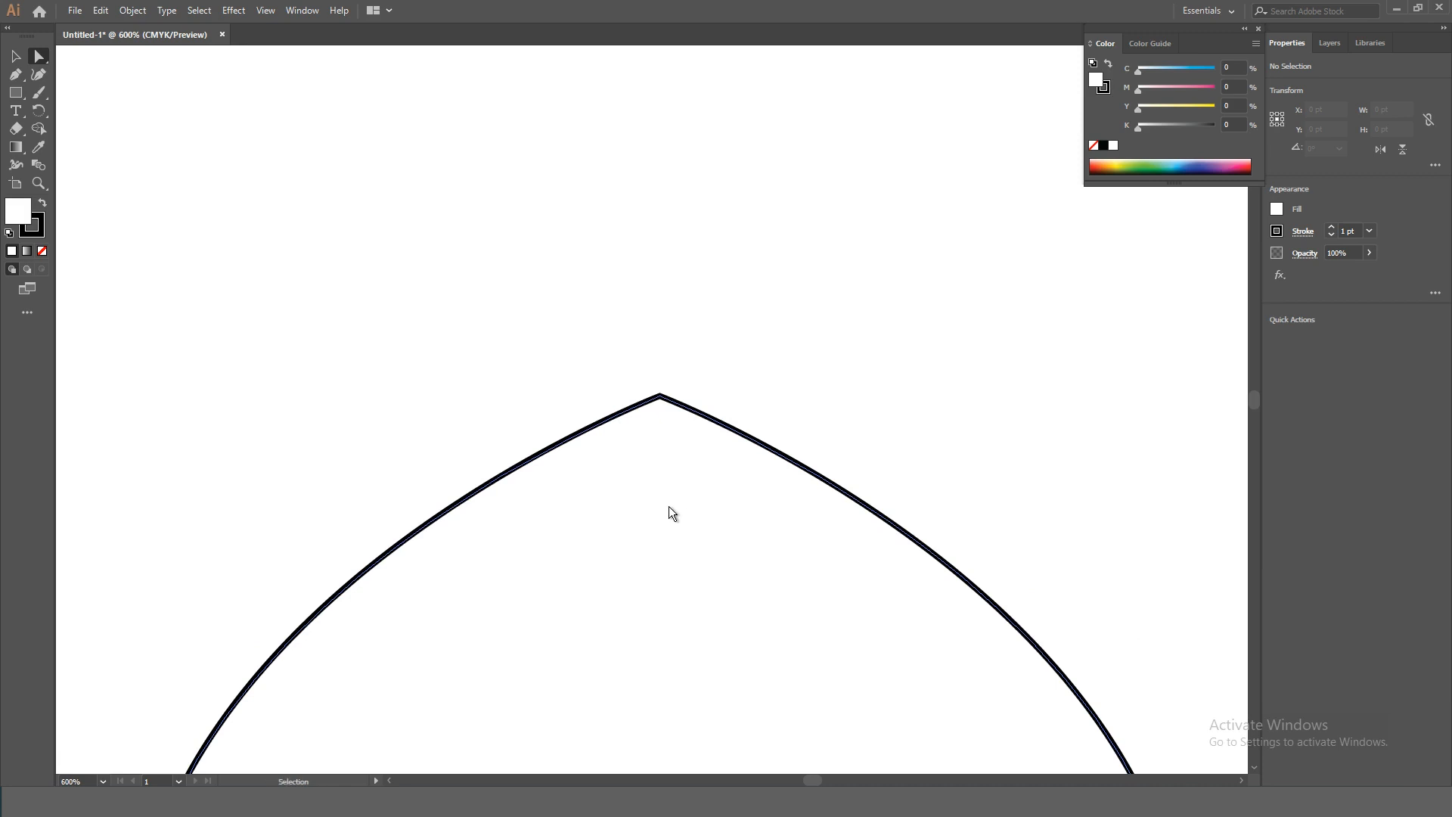
{"action": "key", "text": "ctrl+0"}
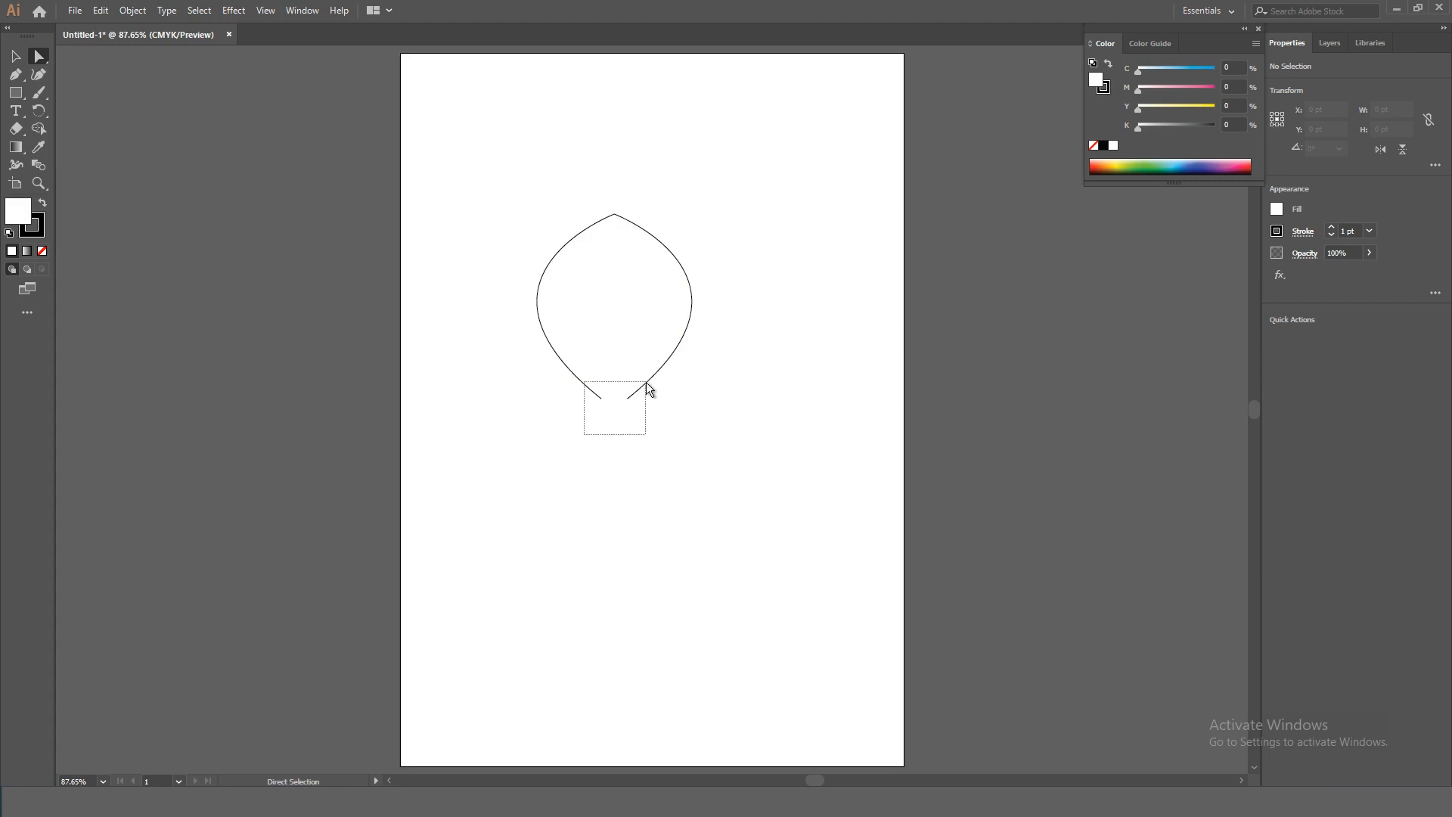
{"action": "left_click_drag", "start_coordinate": [646, 383], "coordinate": [646, 382]}
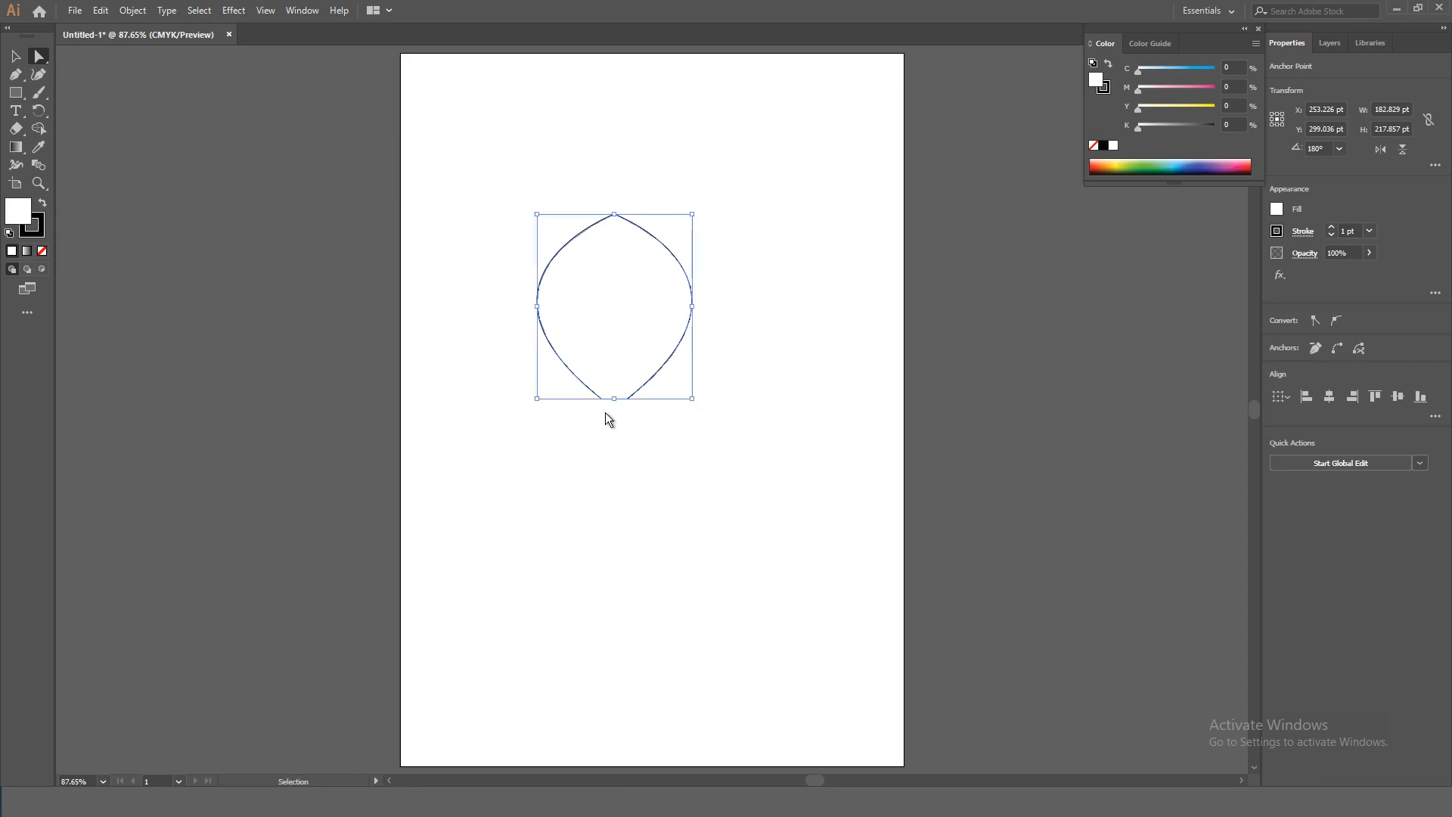
{"action": "key", "text": "ctrl+plus"}
{"action": "key", "text": "ctrl+plus"}
{"action": "key", "text": "ctrl+plus"}
{"action": "key", "text": "ctrl+plus"}
{"action": "key", "text": "ctrl+plus"}
{"action": "key", "text": "ctrl+plus"}
{"action": "key", "text": "ctrl+plus"}
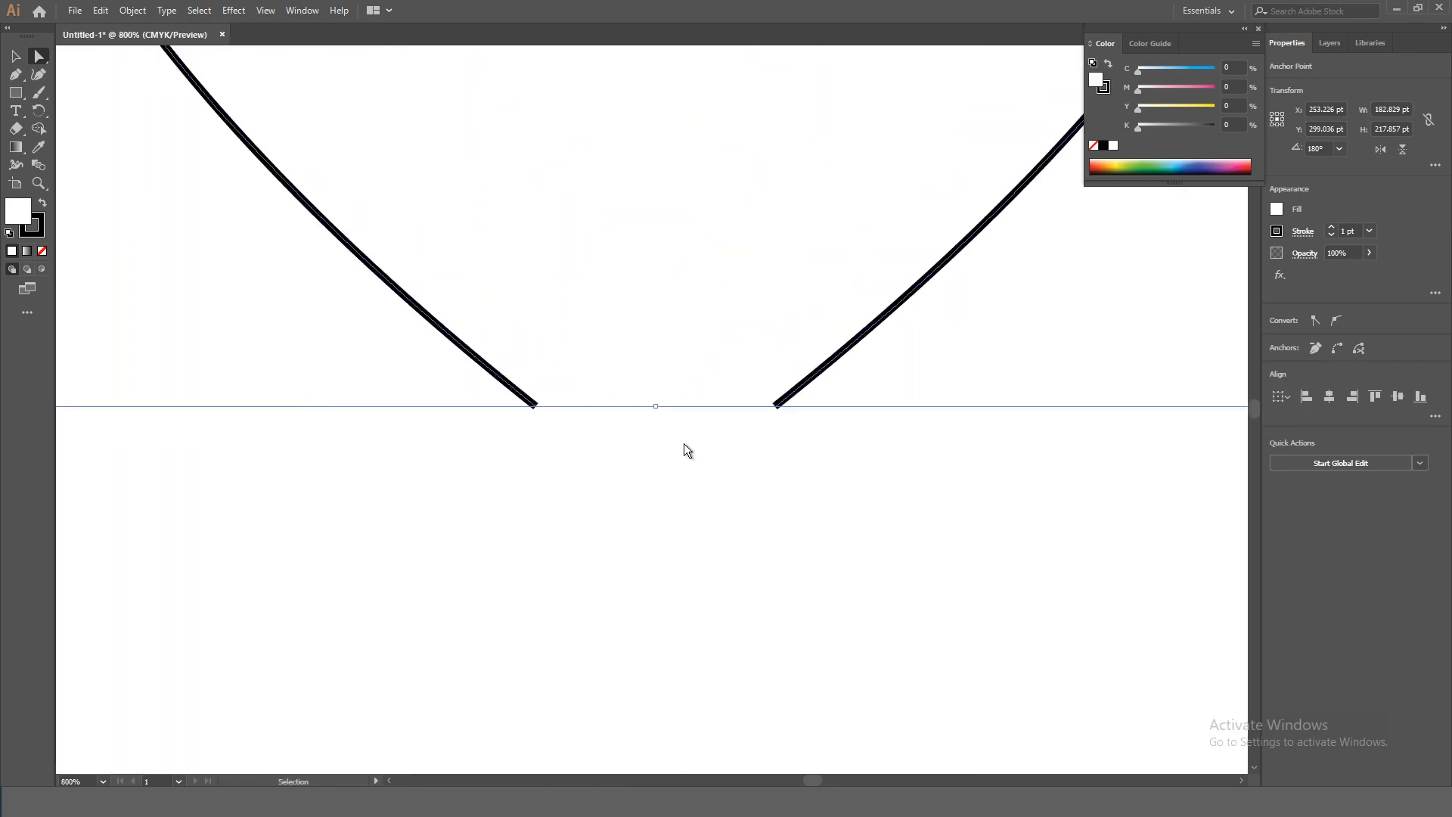
{"action": "right_click", "coordinate": [533, 405]}
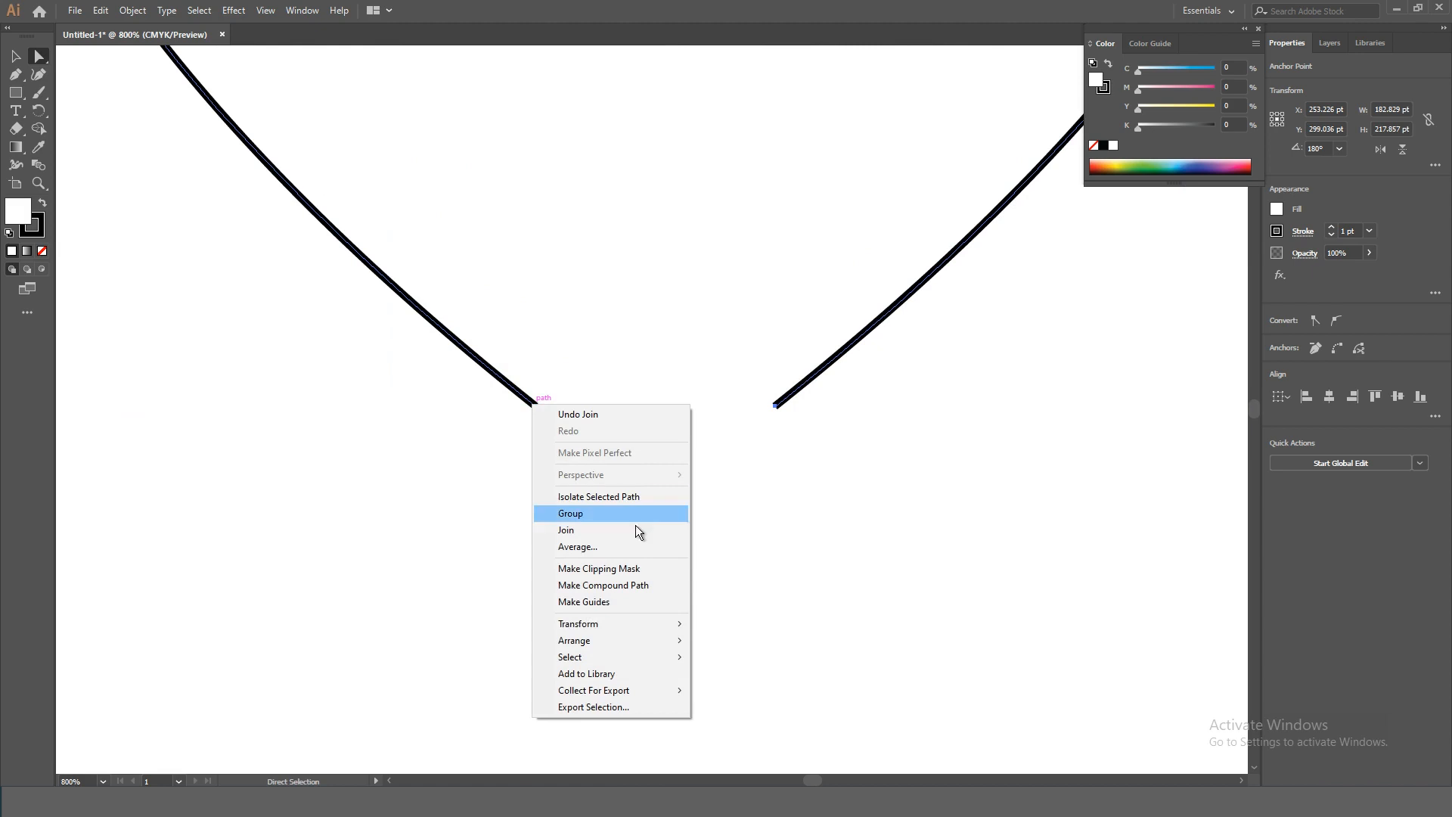
{"action": "left_click", "coordinate": [595, 548]}
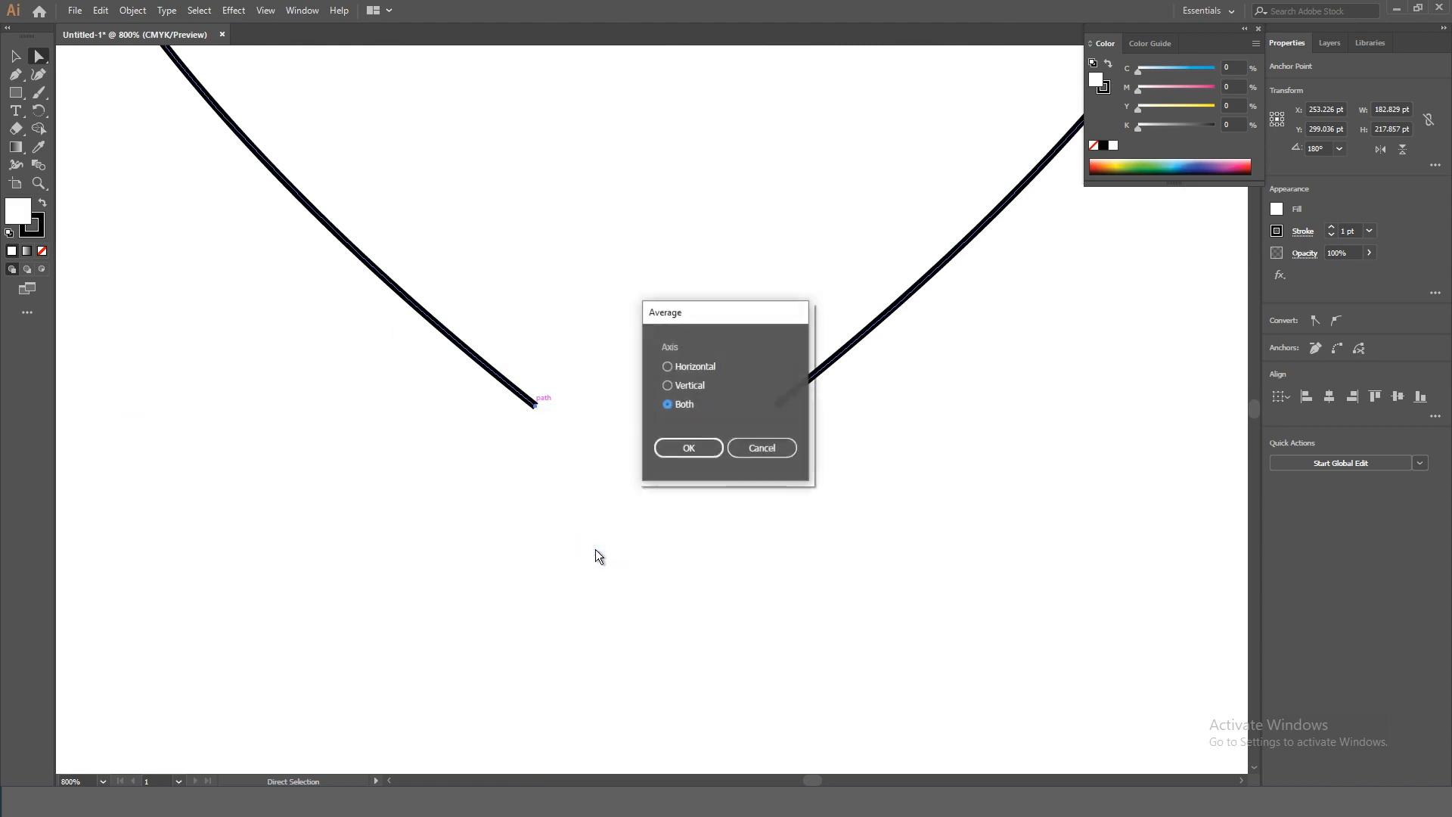
{"action": "left_click", "coordinate": [687, 447]}
{"action": "left_click", "coordinate": [680, 447]}
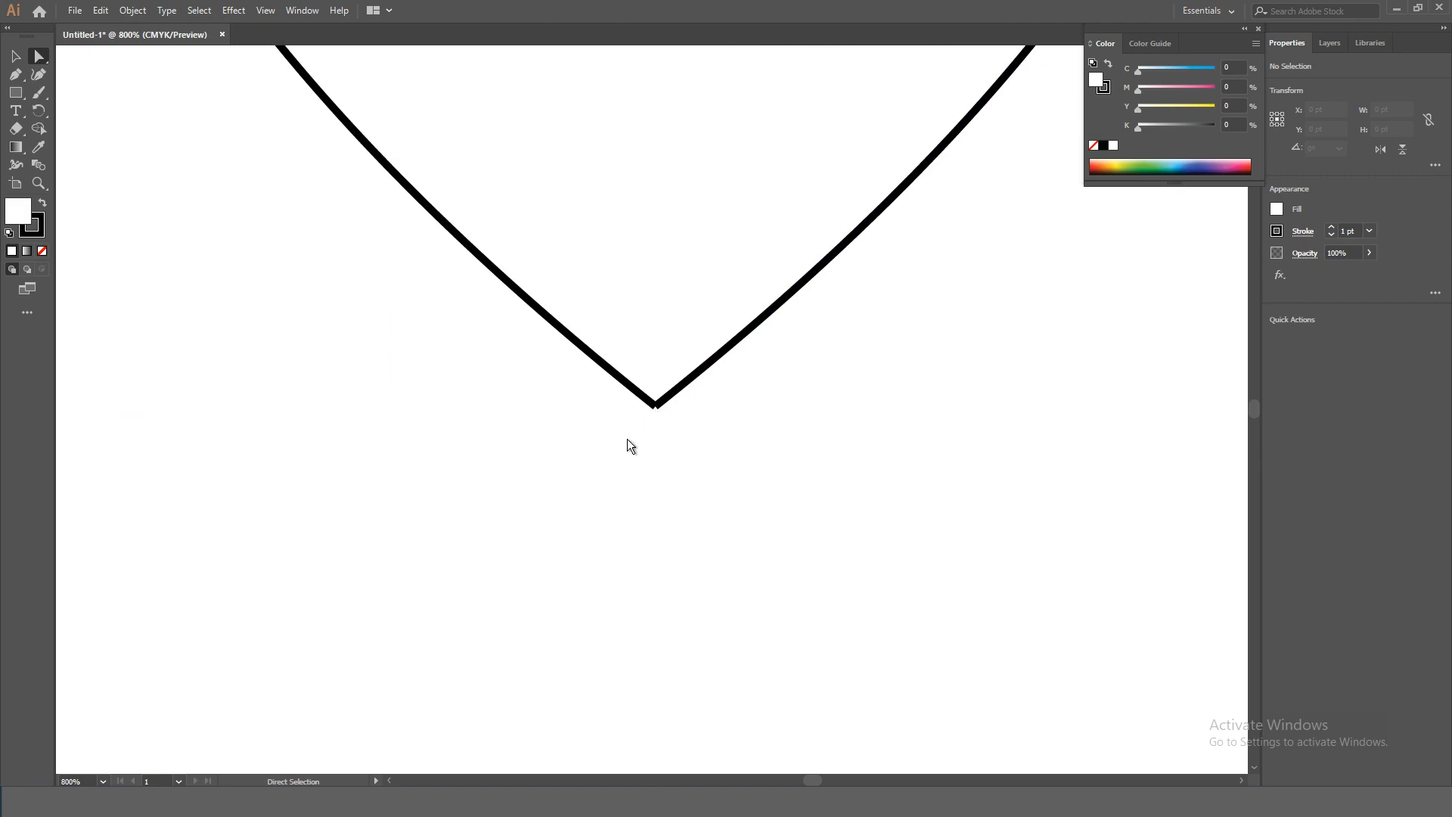
- Join the two overlapping lower endpoints to close the leaf shape, and move it to the artboard's upper-left area
{"action": "left_click_drag", "start_coordinate": [667, 399], "coordinate": [684, 390]}
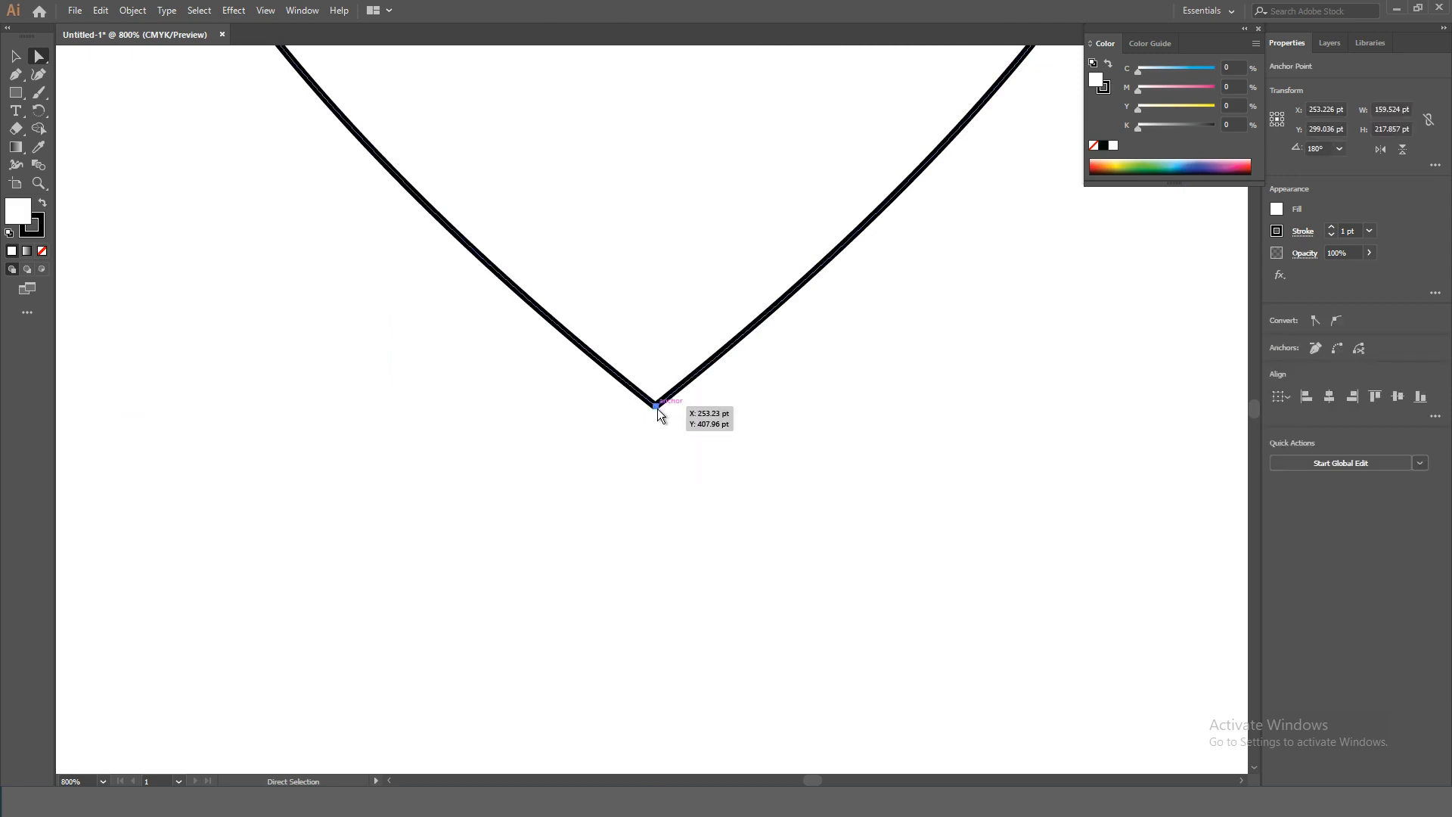
{"action": "right_click", "coordinate": [660, 406]}
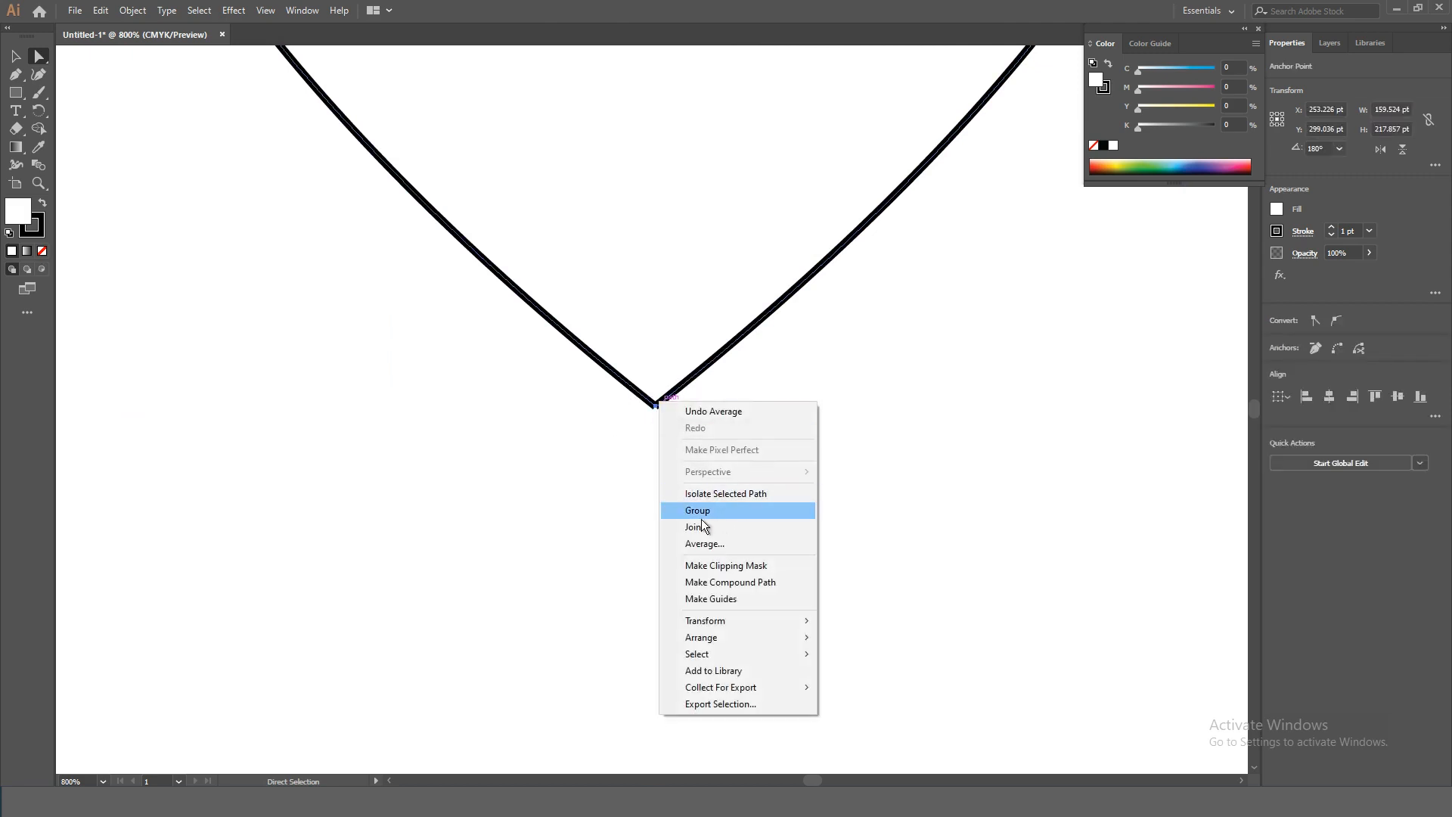
{"action": "left_click", "coordinate": [705, 529]}
{"action": "left_click", "coordinate": [665, 415]}
{"action": "key", "text": "ctrl+minus"}
{"action": "key", "text": "ctrl+minus"}
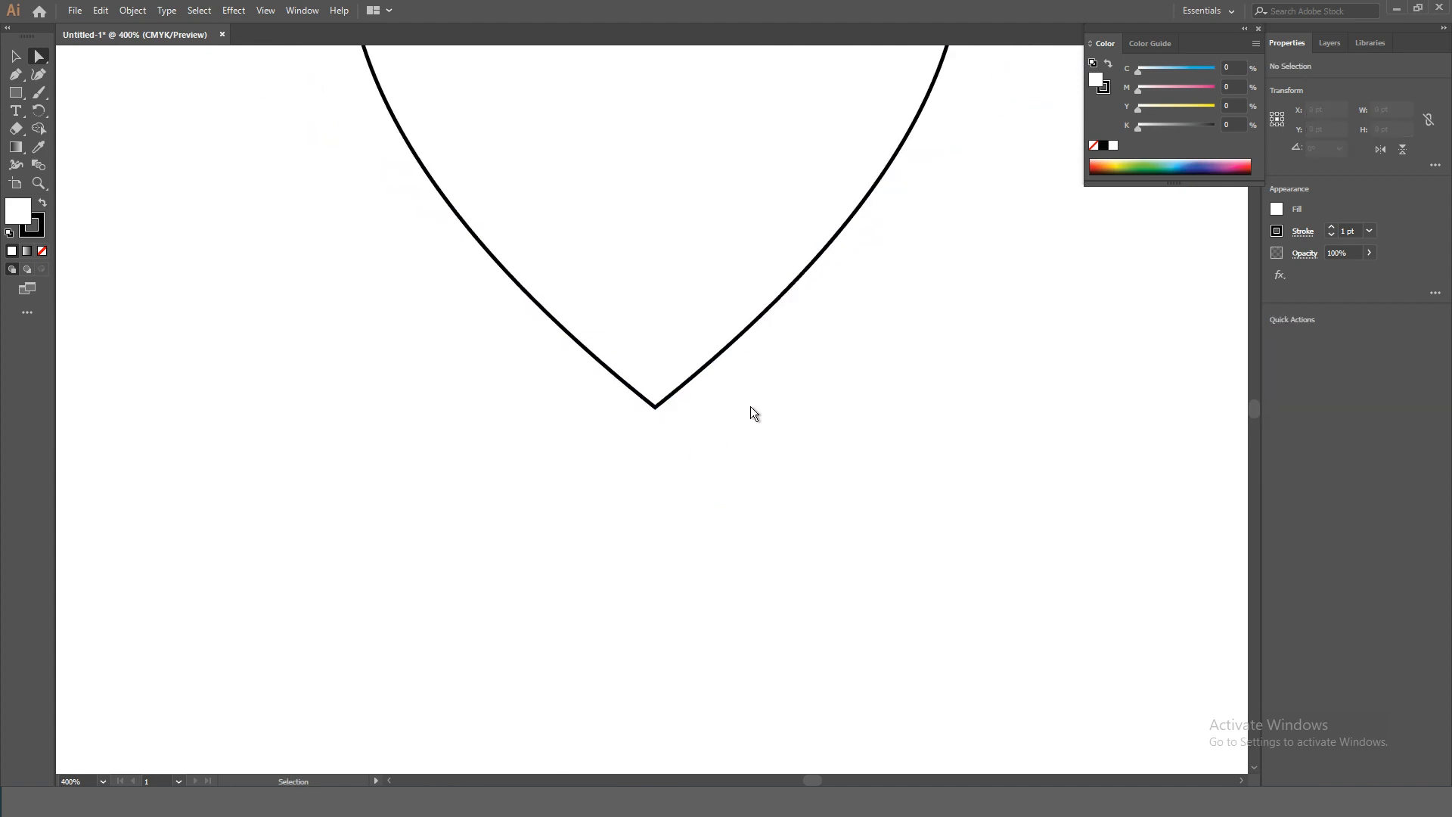
{"action": "key", "text": "ctrl+0"}
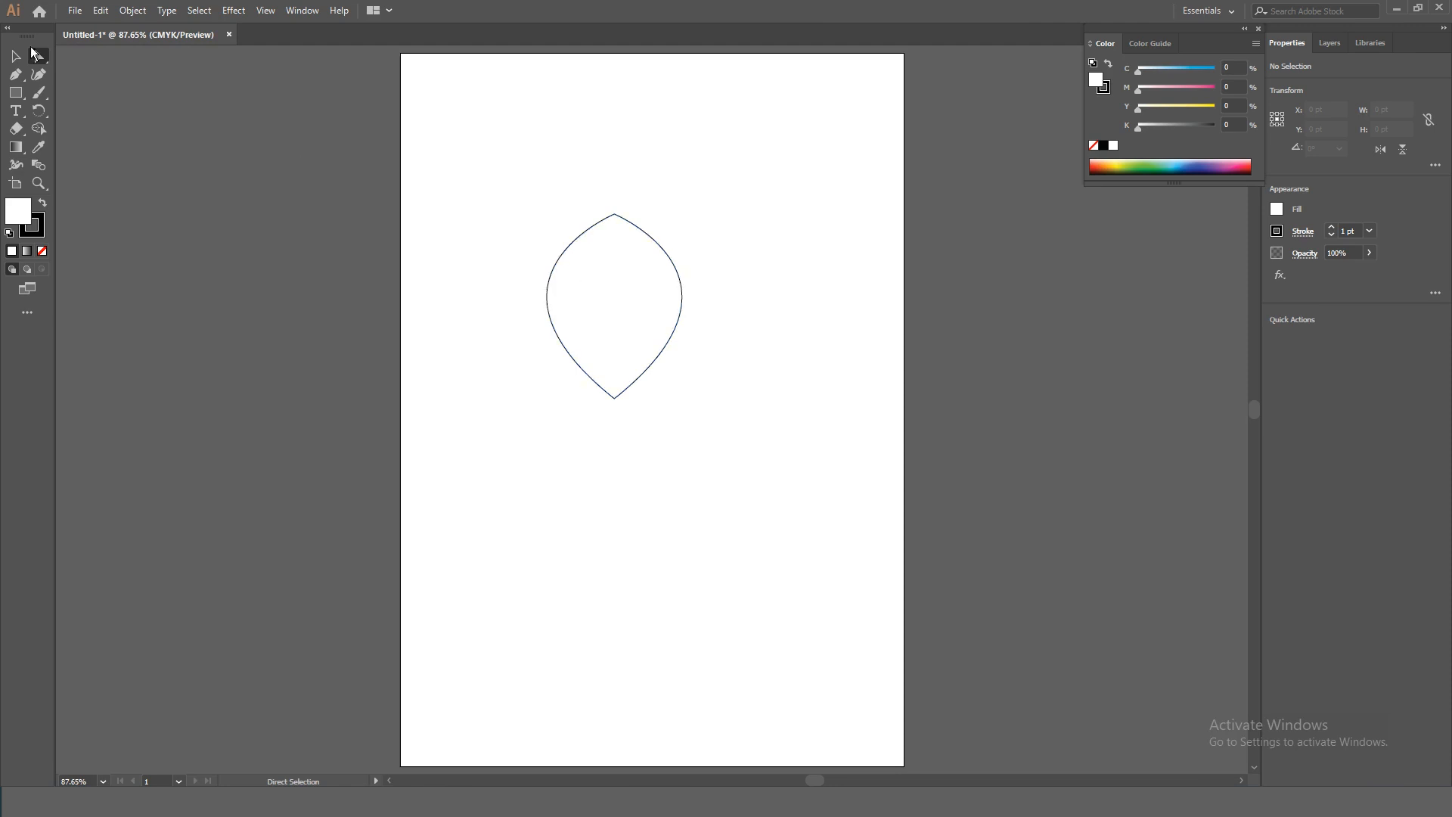
{"action": "left_click", "coordinate": [14, 61]}
{"action": "left_click_drag", "start_coordinate": [602, 296], "coordinate": [499, 230]}
- Draw an open Pen path with a vertical line followed by a left-bulging curve, about 28 pt wide and 229 pt high
{"action": "key", "text": "p"}
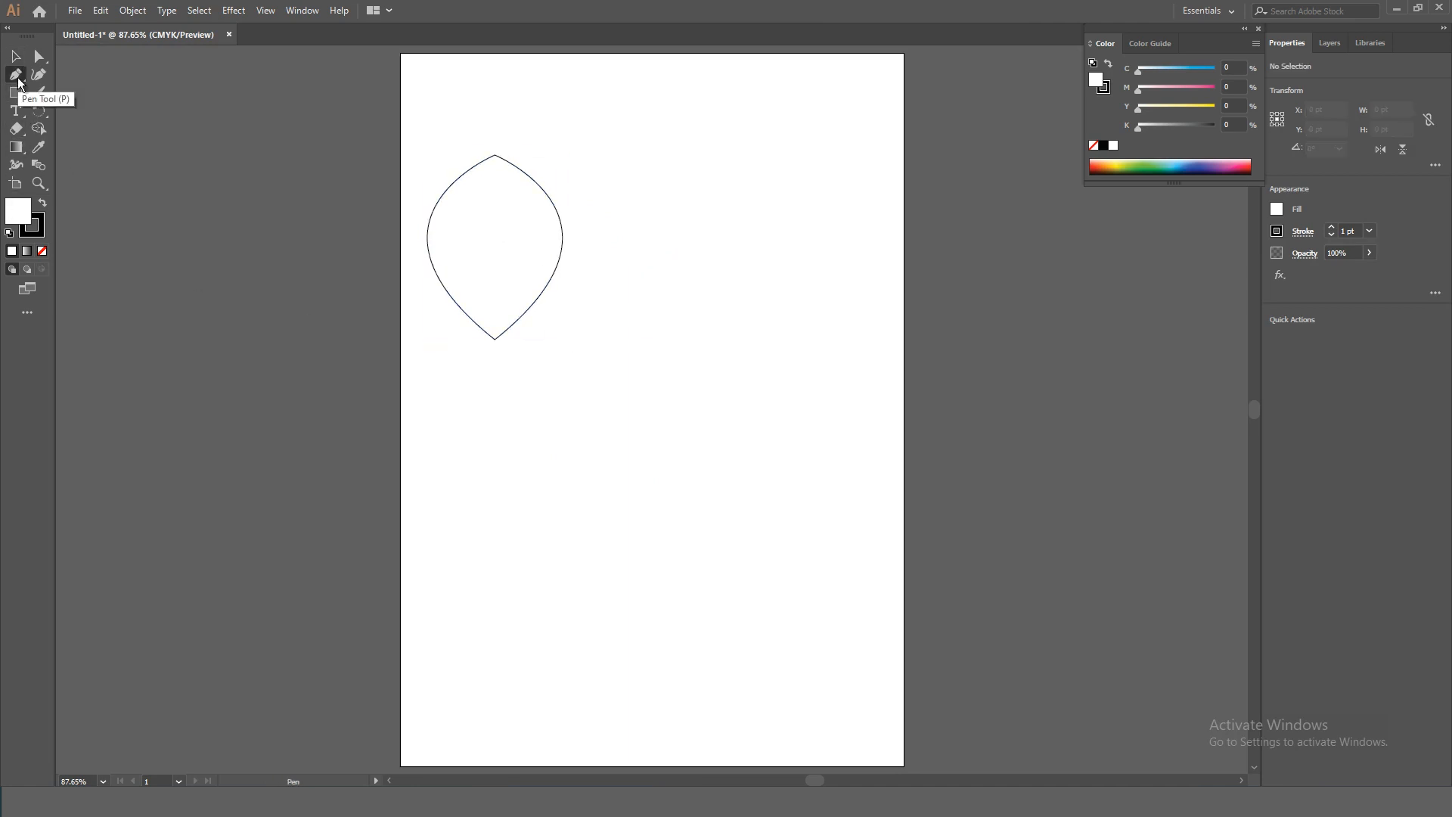
{"action": "left_click", "coordinate": [663, 303]}
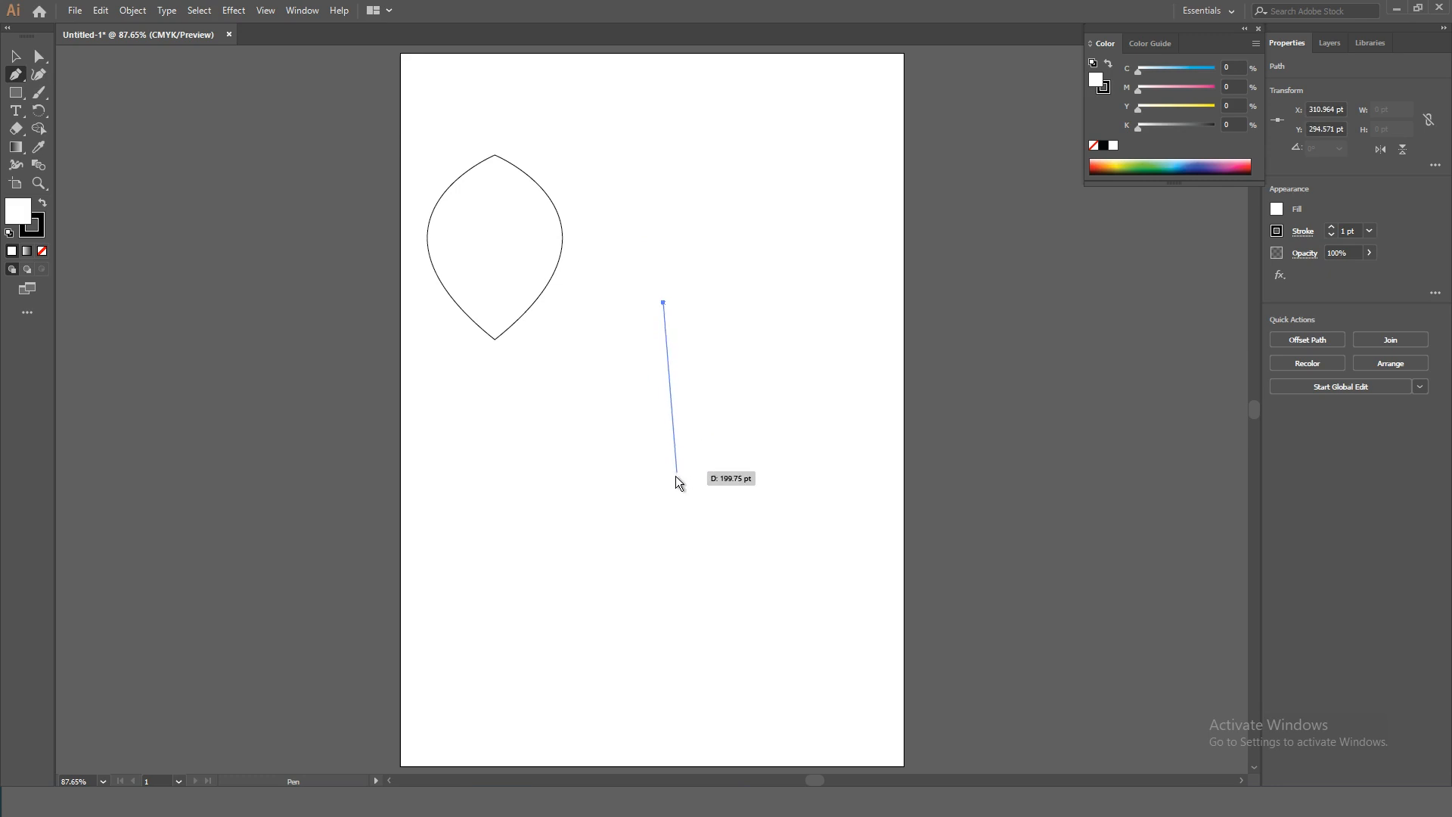
{"action": "left_click", "coordinate": [663, 424]}
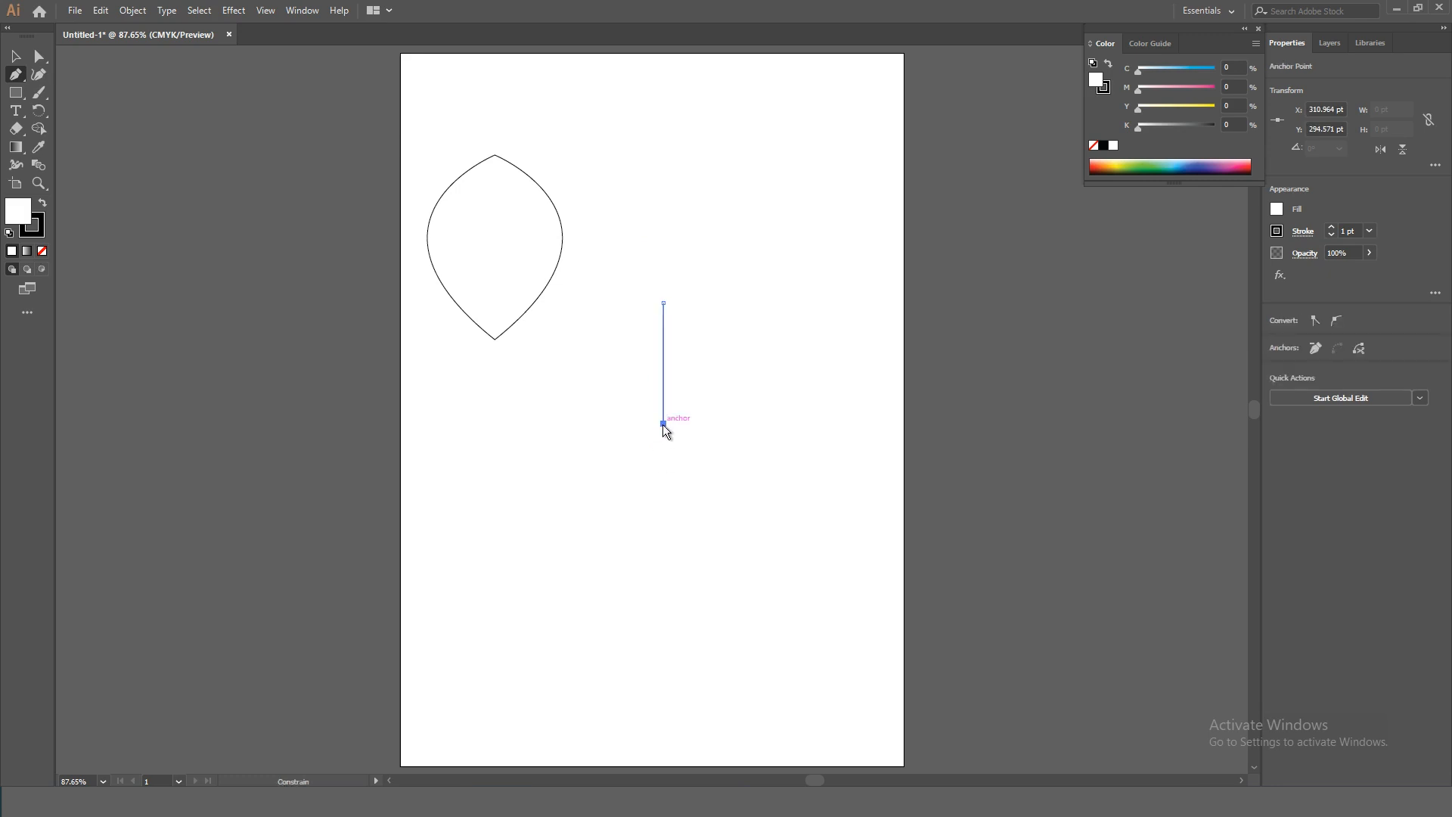
{"action": "left_click_drag", "start_coordinate": [663, 496], "coordinate": [718, 527]}
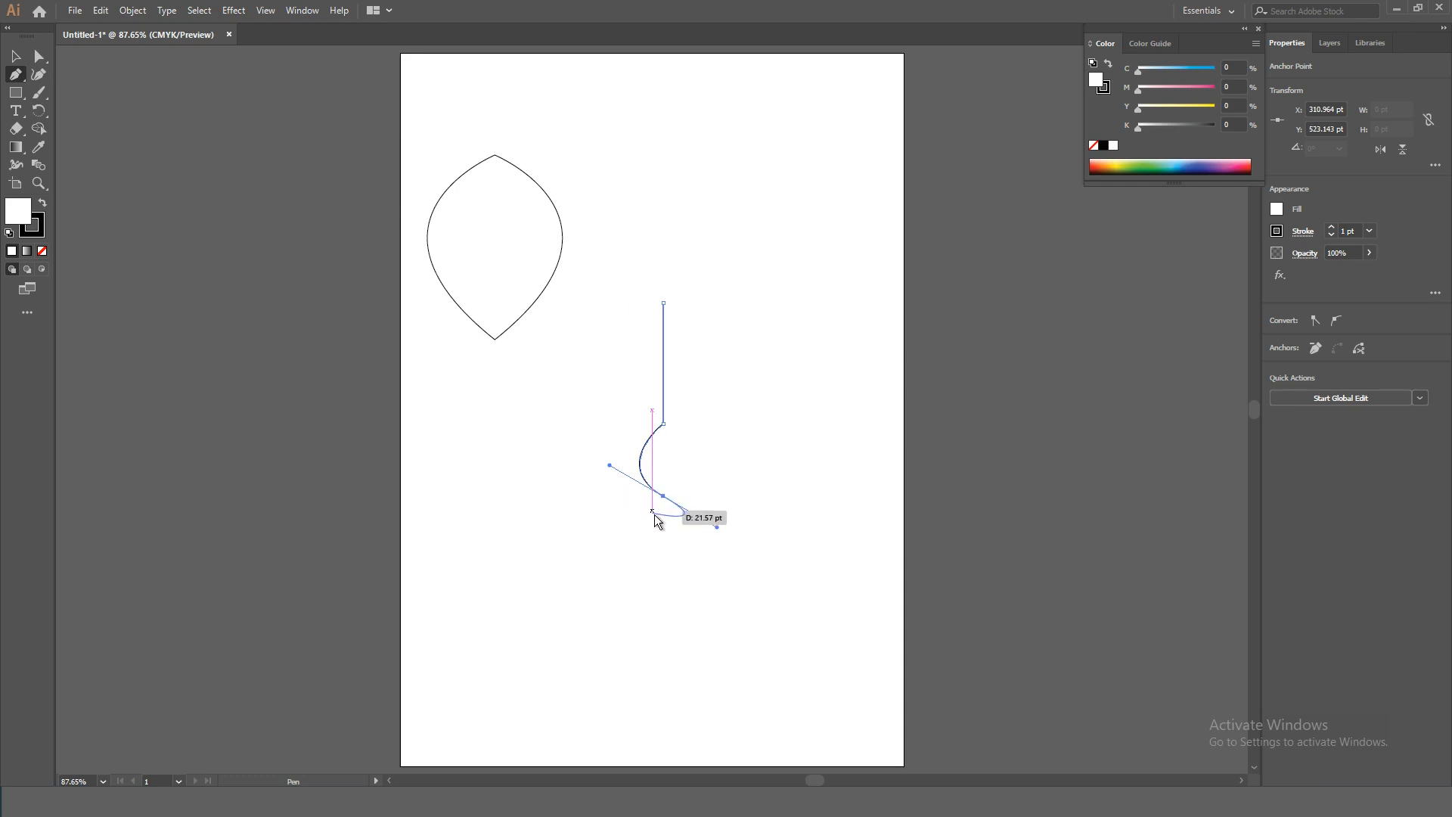
{"action": "key", "text": "Escape"}
{"action": "key", "text": "Escape"}
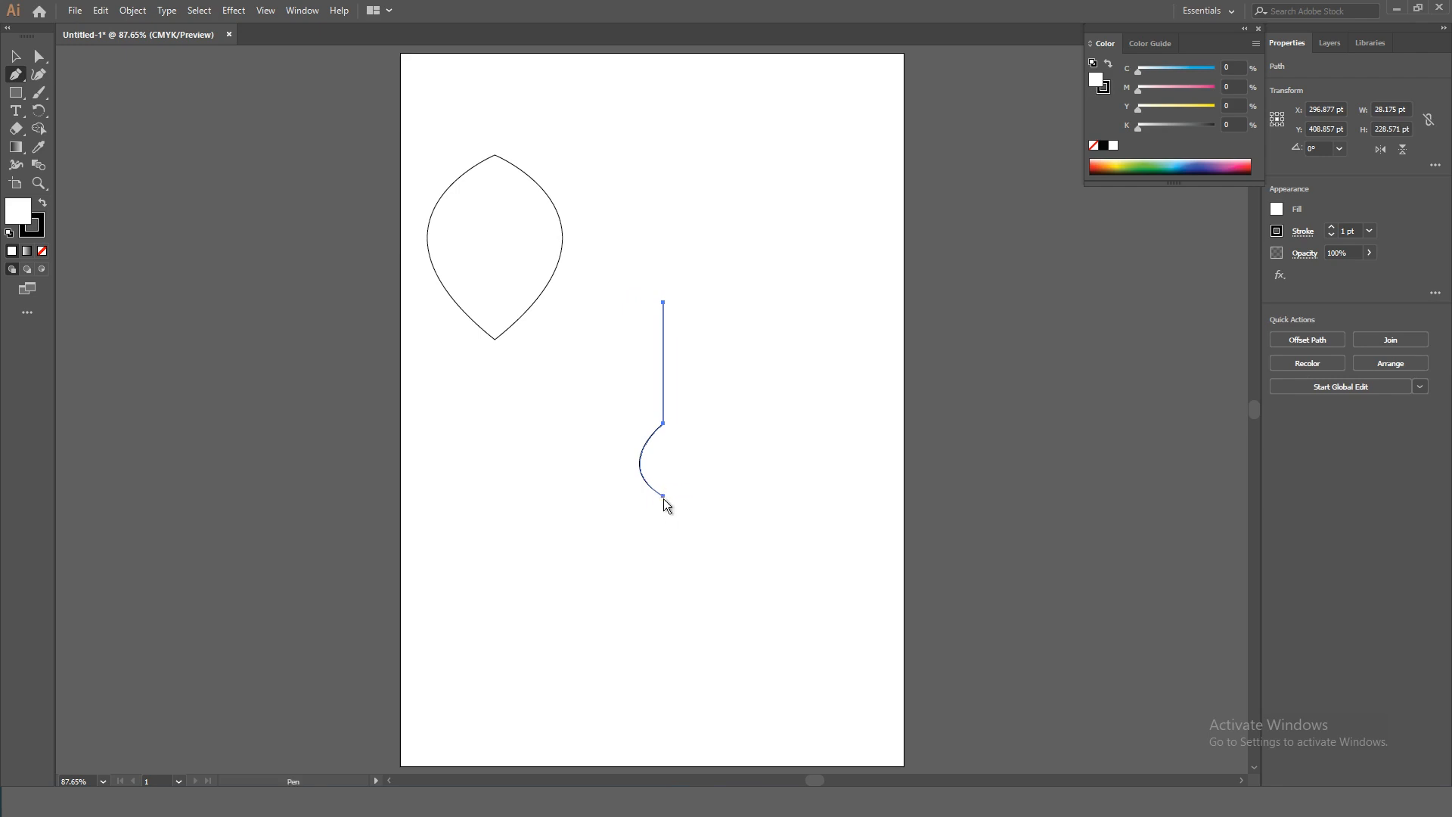
- Remove the outgoing handle at the path's lower end and extend the path with a curve bulging to the right
{"action": "left_click_drag", "start_coordinate": [663, 498], "coordinate": [610, 469]}
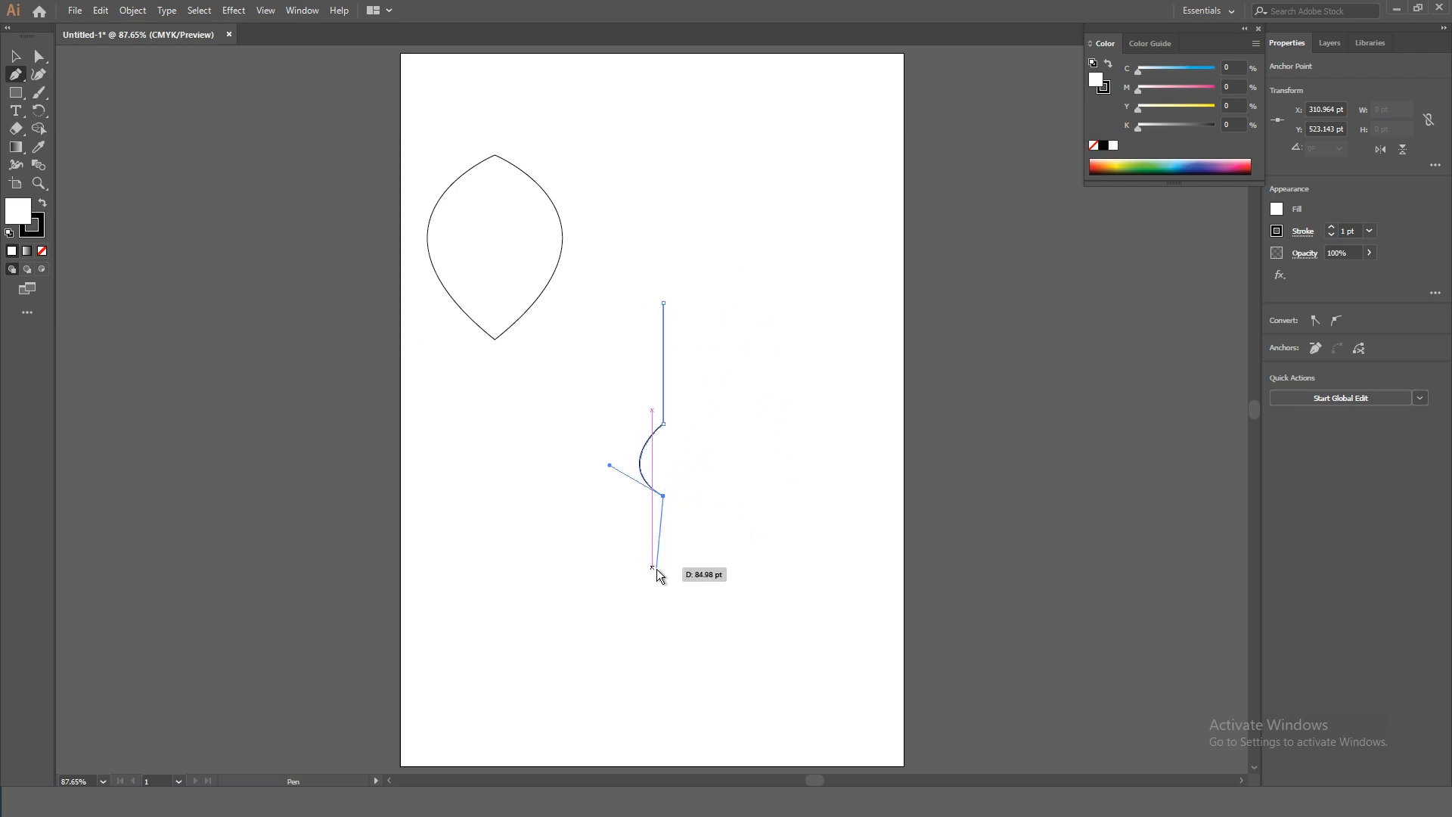
{"action": "left_click_drag", "start_coordinate": [695, 559], "coordinate": [614, 617]}
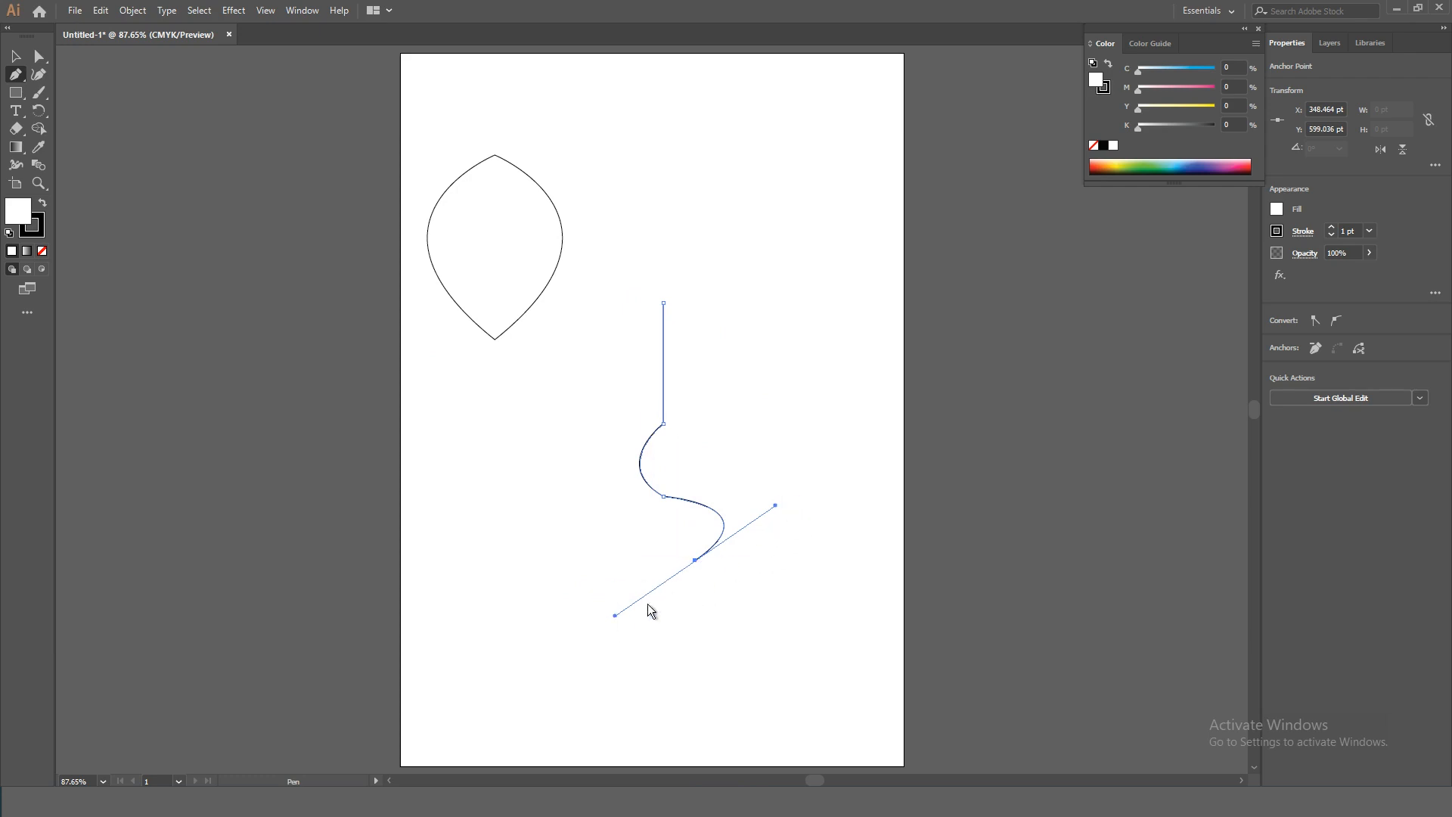
{"action": "left_click", "coordinate": [696, 561]}
- Delete the practice path so only the leaf shape stays on the artboard
{"action": "key", "text": "v"}
{"action": "key", "text": "Delete"}
{"action": "key", "text": "Delete"}
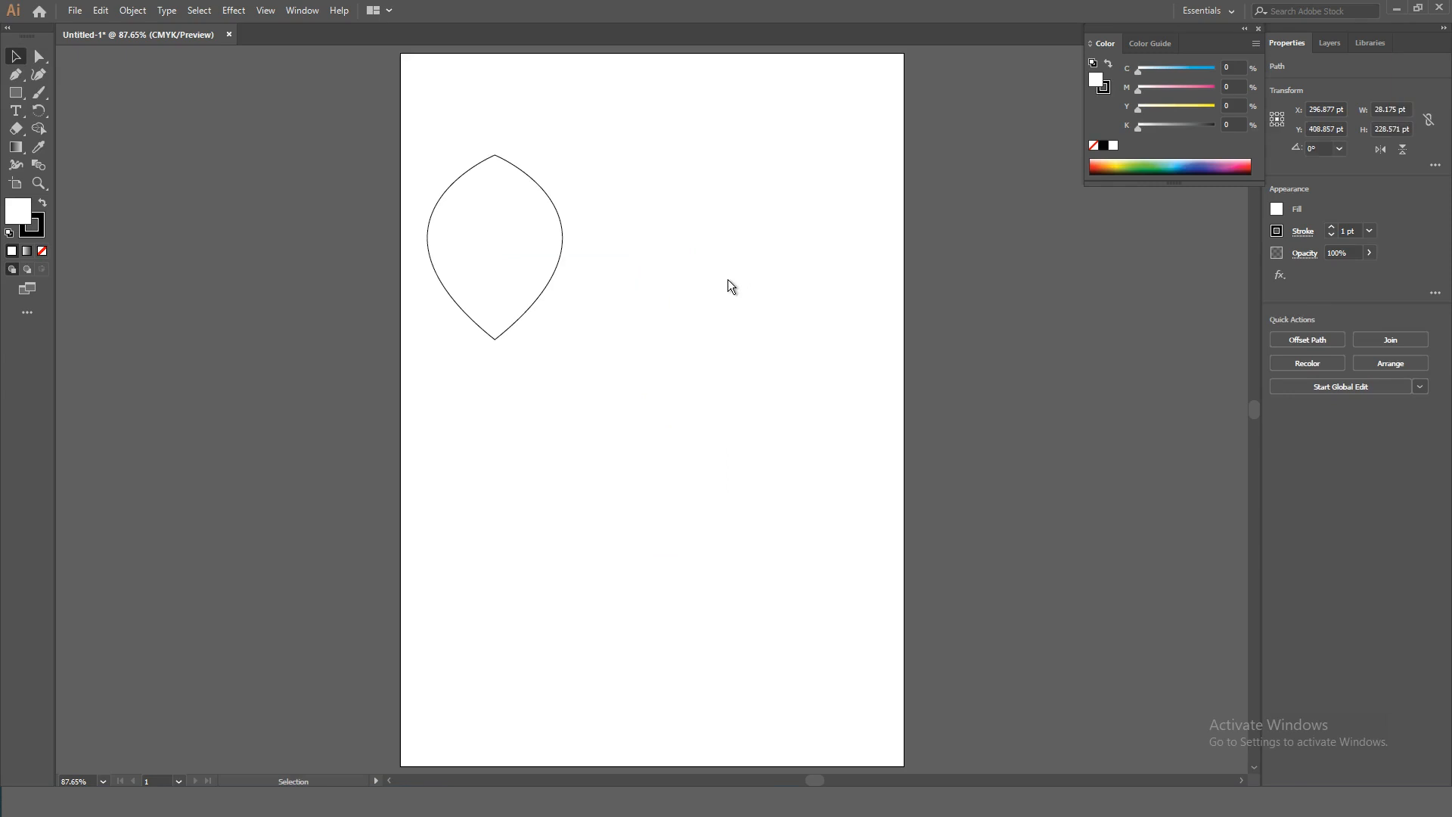
{"action": "left_click", "coordinate": [727, 279]}
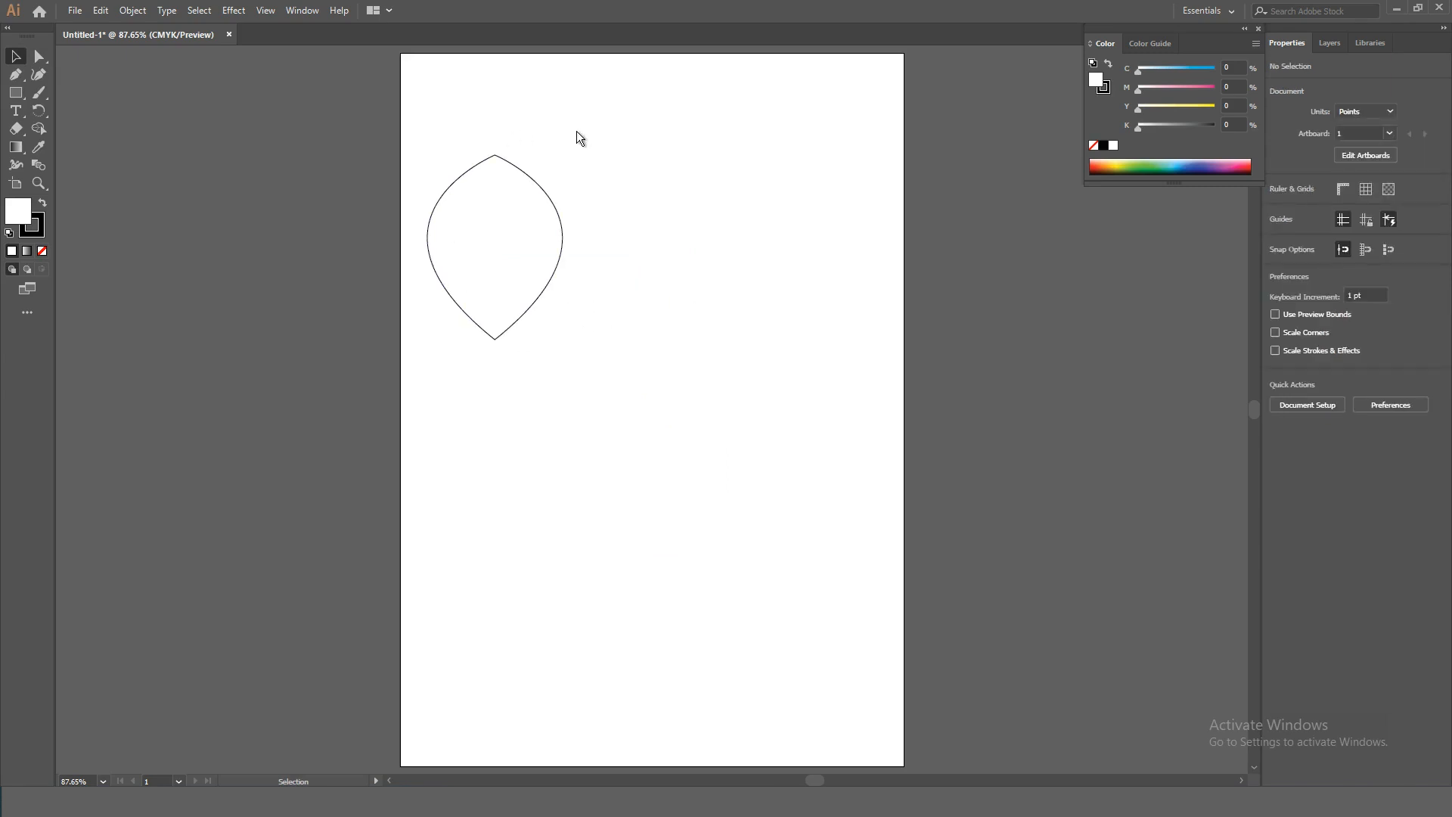
- Fill the leaf shape with a dark red, about C 36, M 98, Y 93, K 57
{"action": "left_click_drag", "start_coordinate": [592, 146], "coordinate": [413, 363]}
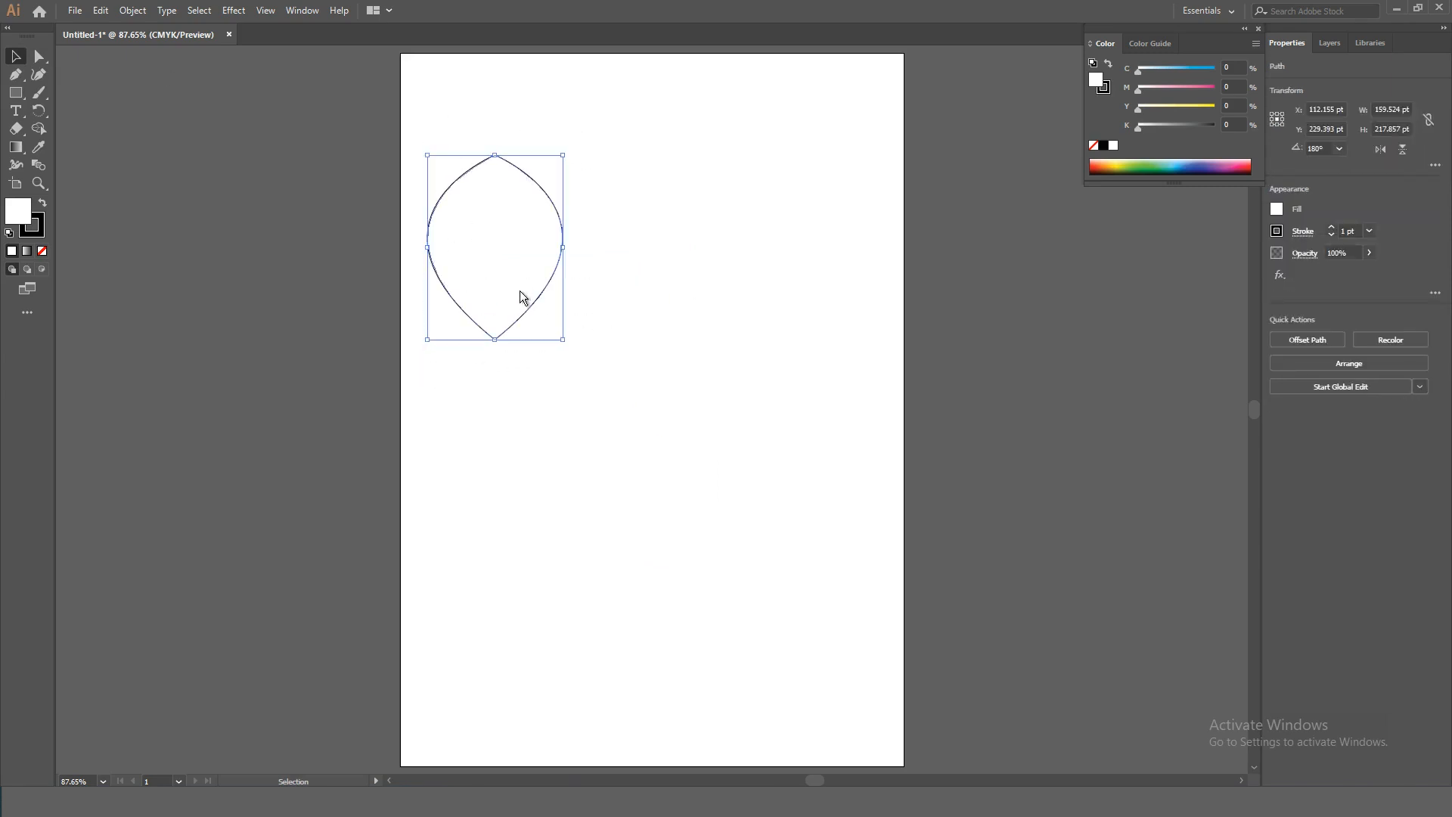
{"action": "left_click", "coordinate": [42, 221]}
{"action": "left_click", "coordinate": [19, 215]}
{"action": "double_click", "coordinate": [19, 214]}
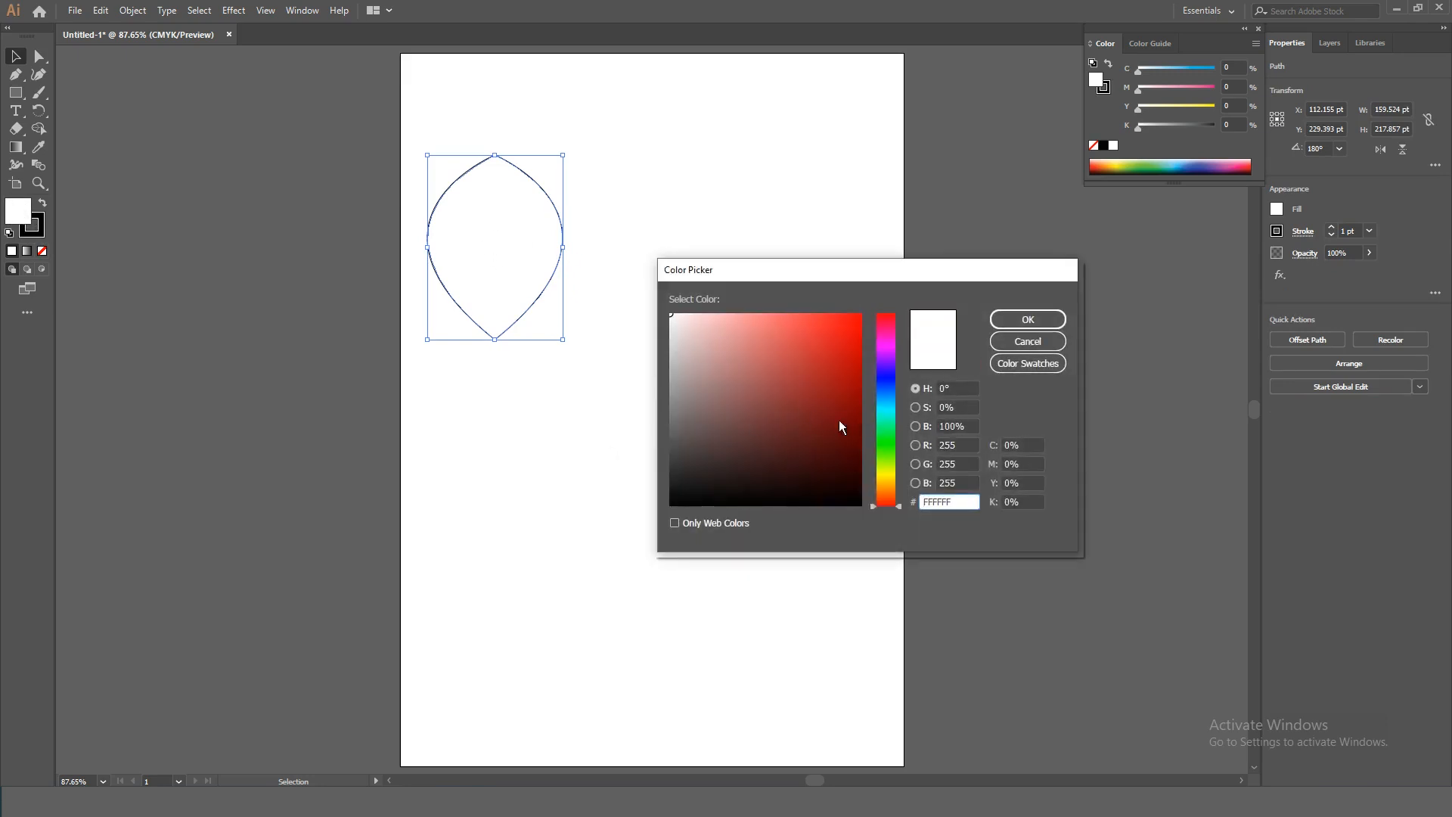
{"action": "left_click_drag", "start_coordinate": [839, 426], "coordinate": [877, 434]}
{"action": "key", "text": "Return"}
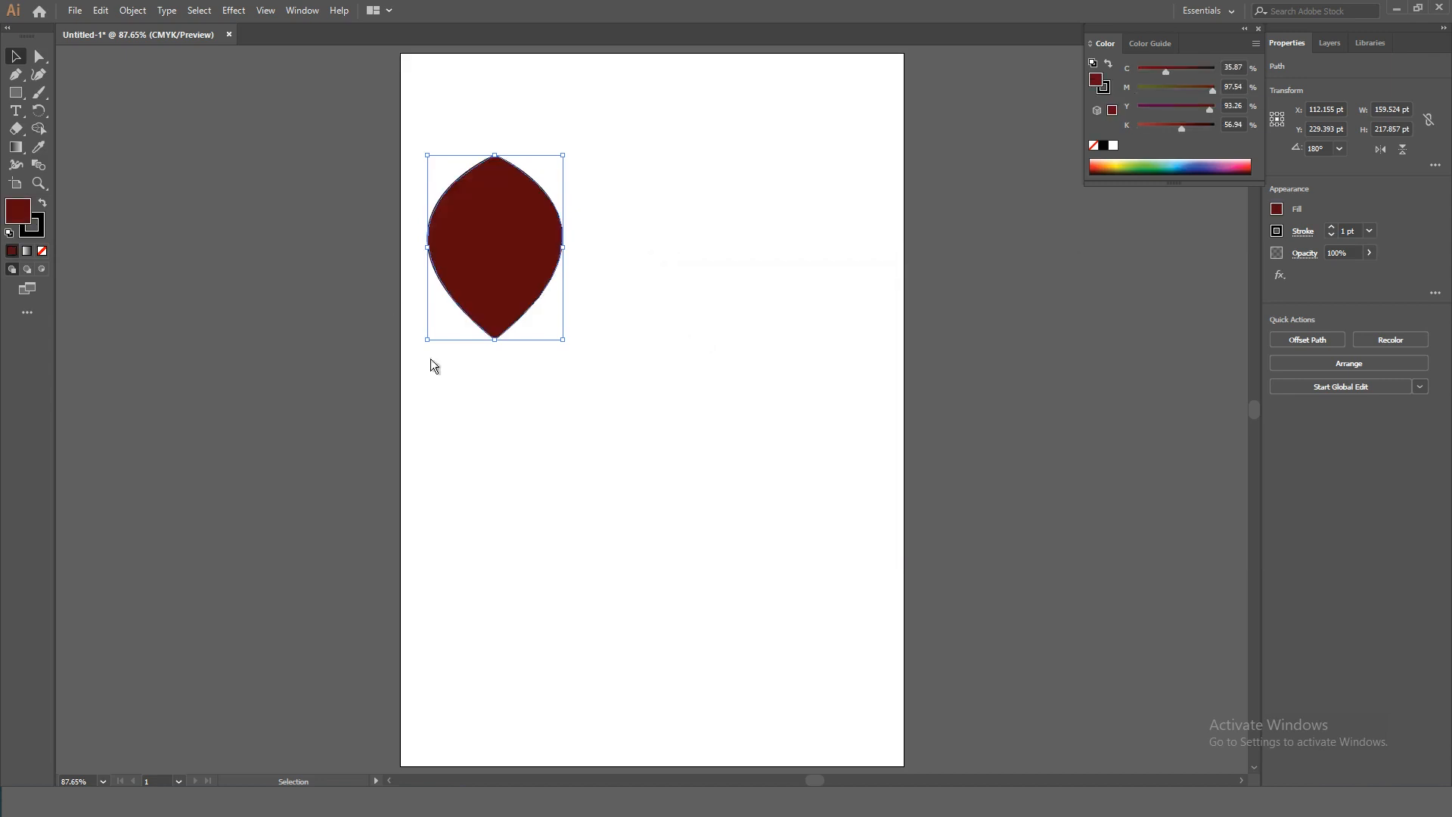
- Set the leaf shape's stroke color to a dark green, hex 3F7501
{"action": "double_click", "coordinate": [38, 233]}
{"action": "left_click_drag", "start_coordinate": [786, 423], "coordinate": [831, 382]}
{"action": "left_click", "coordinate": [888, 379]}
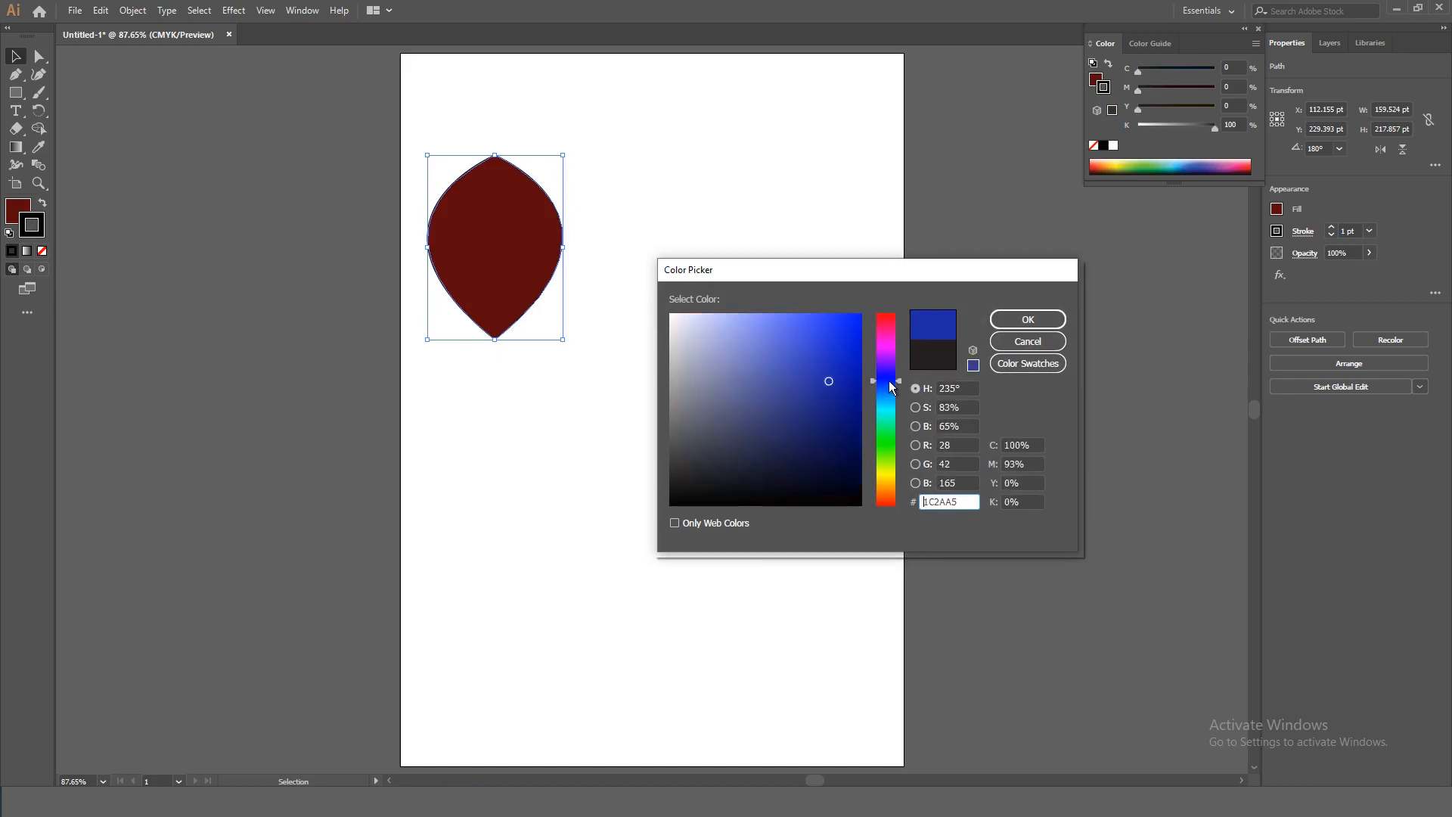
{"action": "left_click", "coordinate": [882, 459]}
{"action": "left_click_drag", "start_coordinate": [815, 440], "coordinate": [859, 417]}
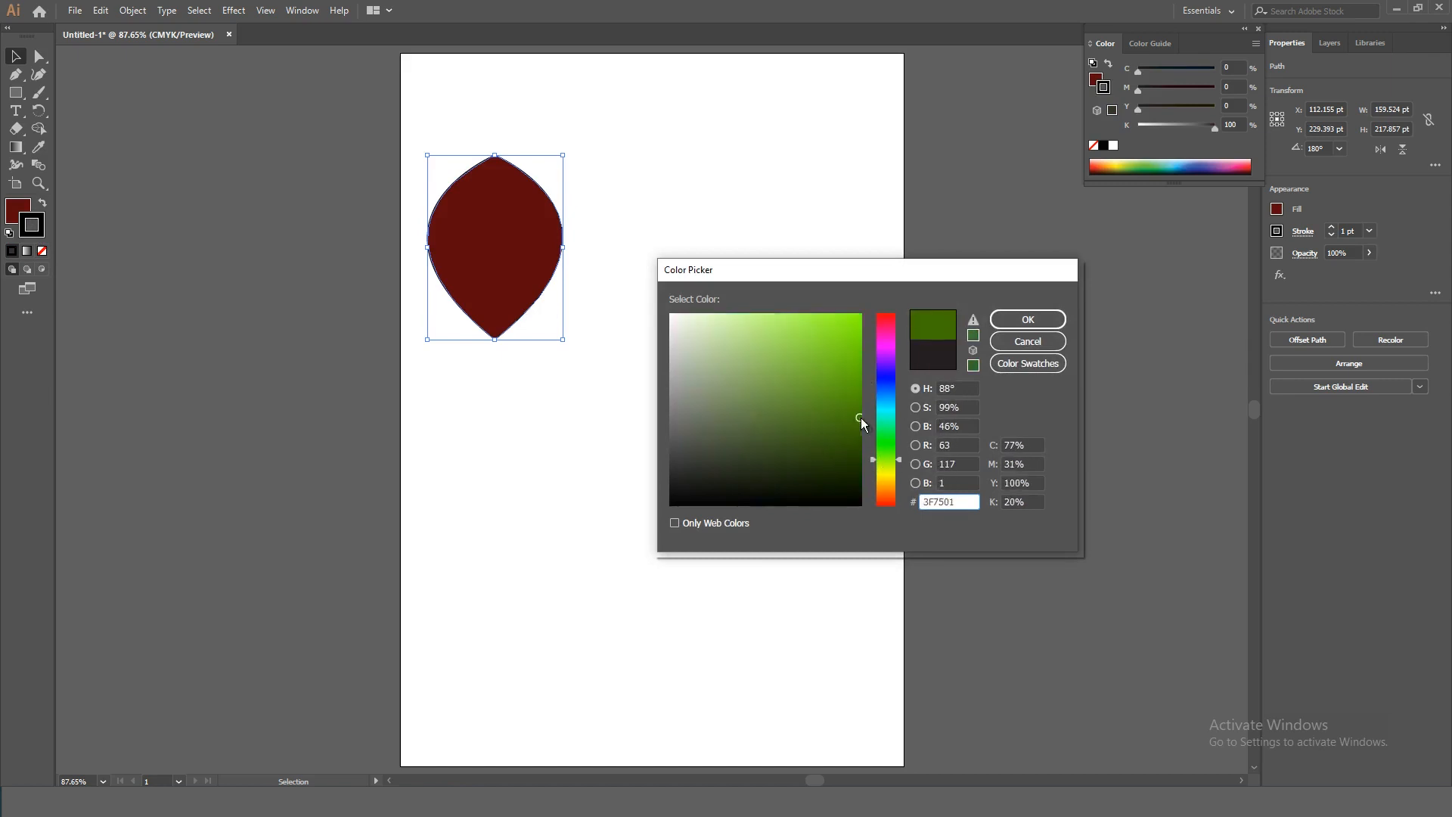
{"action": "left_click", "coordinate": [1042, 319]}
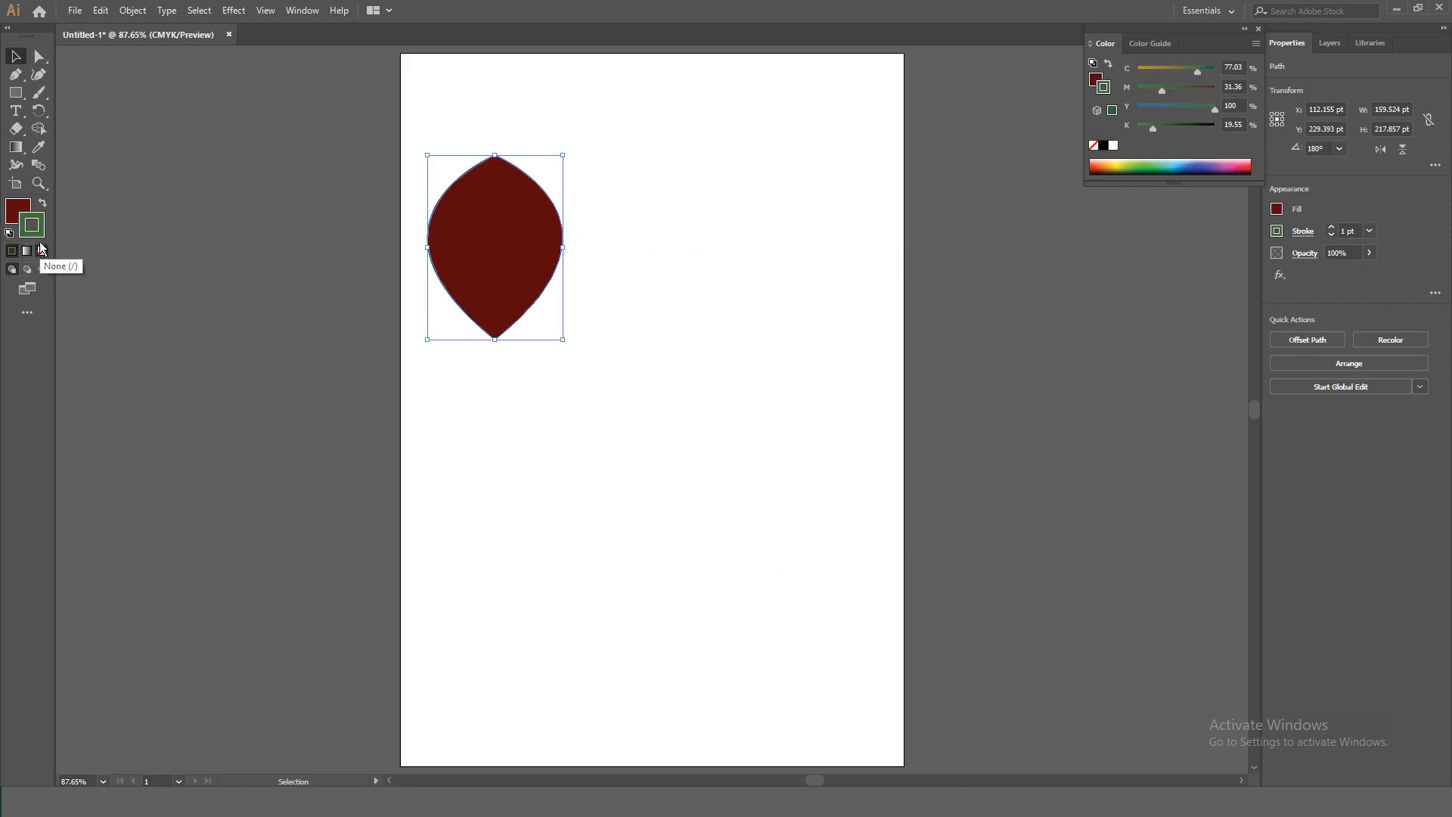
{"action": "left_click", "coordinate": [591, 414]}
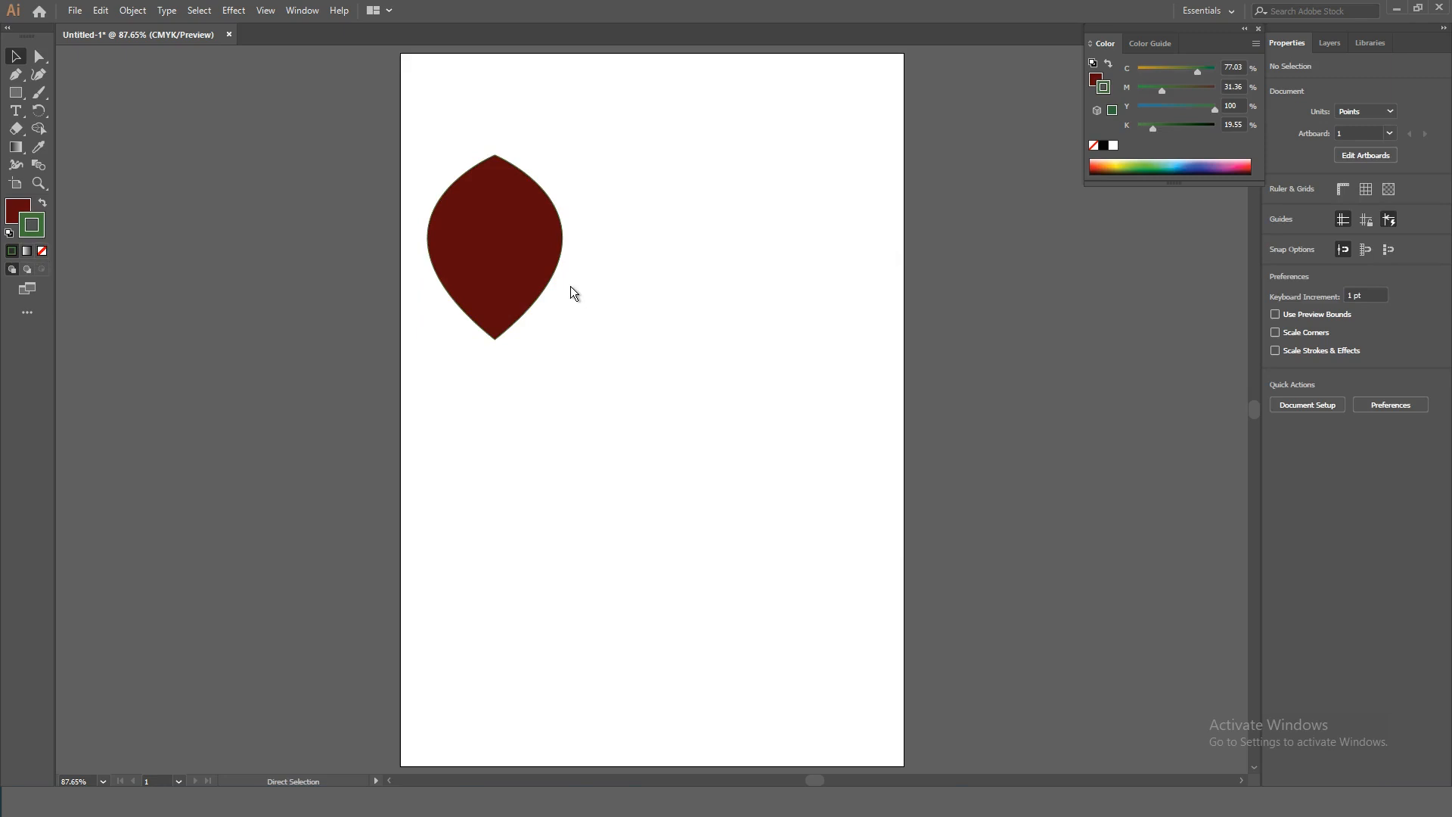
{"action": "key", "text": "ctrl+equal"}
{"action": "key", "text": "ctrl+equal"}
{"action": "key", "text": "ctrl+equal"}
{"action": "left_click_drag", "start_coordinate": [307, 195], "coordinate": [414, 409]}
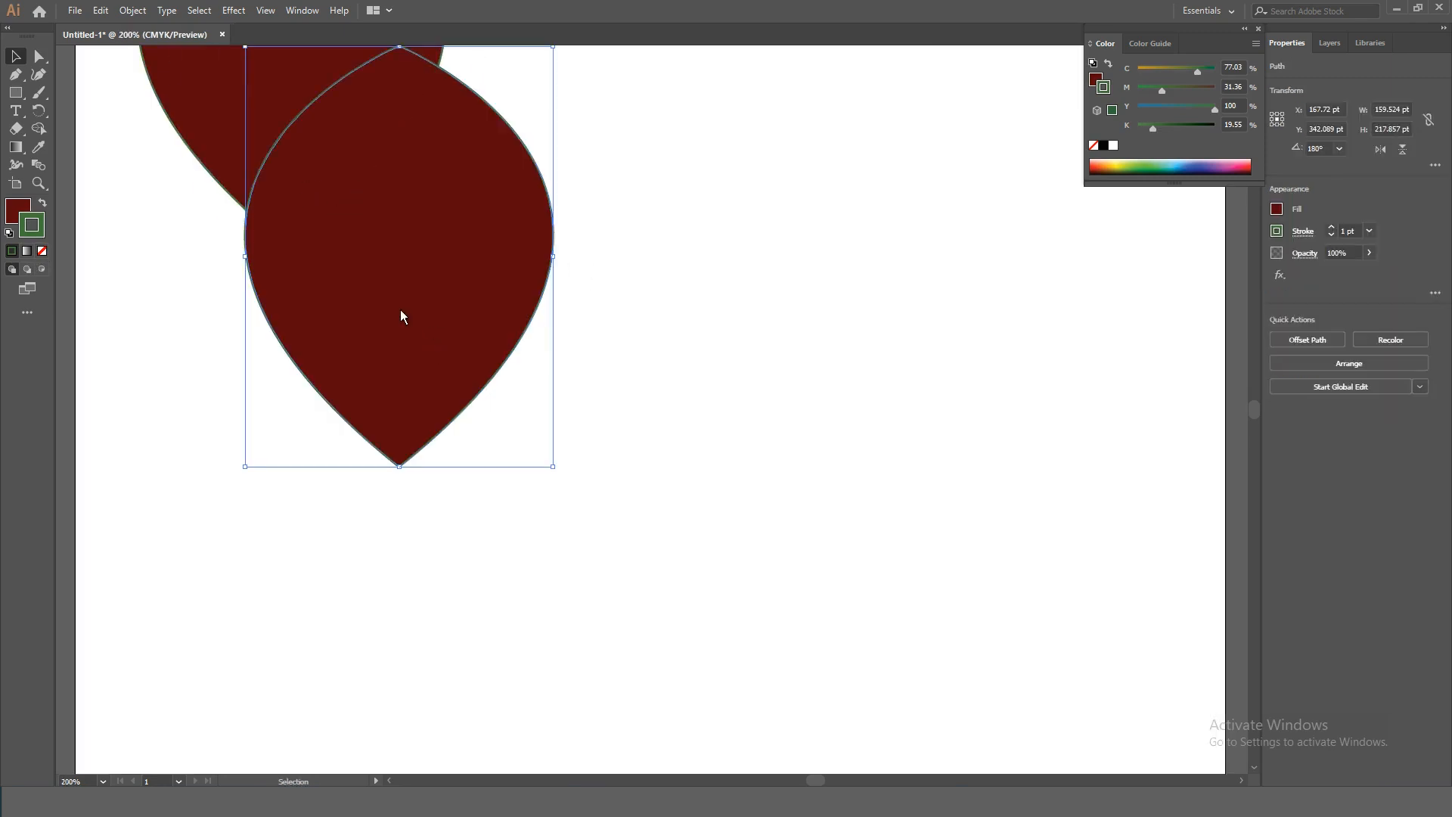
{"action": "key", "text": "ctrl+z"}
- Adjust the leaf outline's stroke color with the CMYK sliders to a teal green of C 73, M 16, Y 74, K 19.55
{"action": "key", "text": "ctrl+equal"}
{"action": "key", "text": "ctrl+equal"}
{"action": "key", "text": "ctrl+equal"}
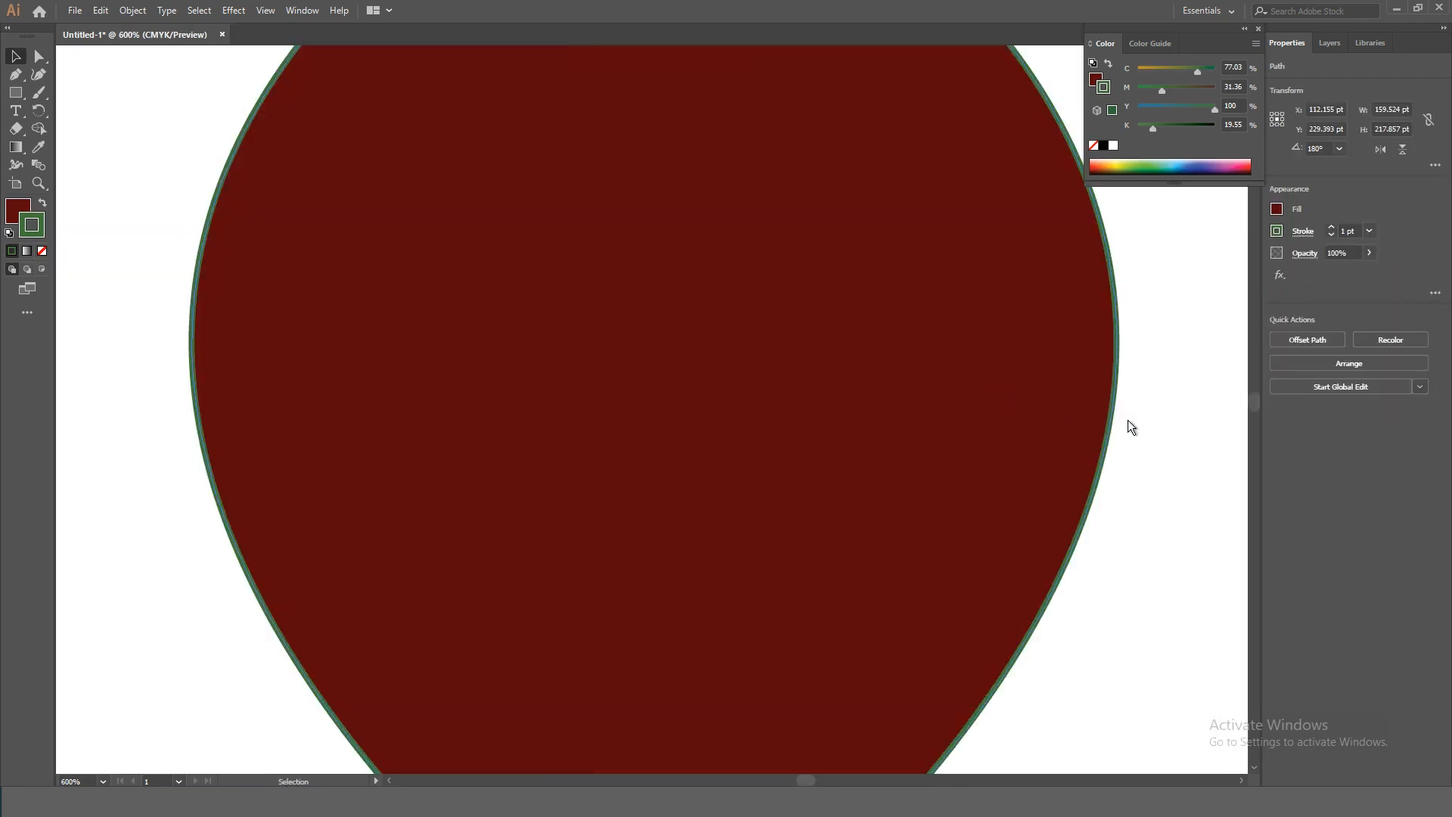
{"action": "left_click", "coordinate": [1203, 70]}
{"action": "left_click", "coordinate": [1153, 88]}
{"action": "left_click", "coordinate": [1184, 88]}
{"action": "left_click", "coordinate": [1147, 89]}
{"action": "left_click", "coordinate": [1206, 89]}
{"action": "left_click", "coordinate": [1182, 89]}
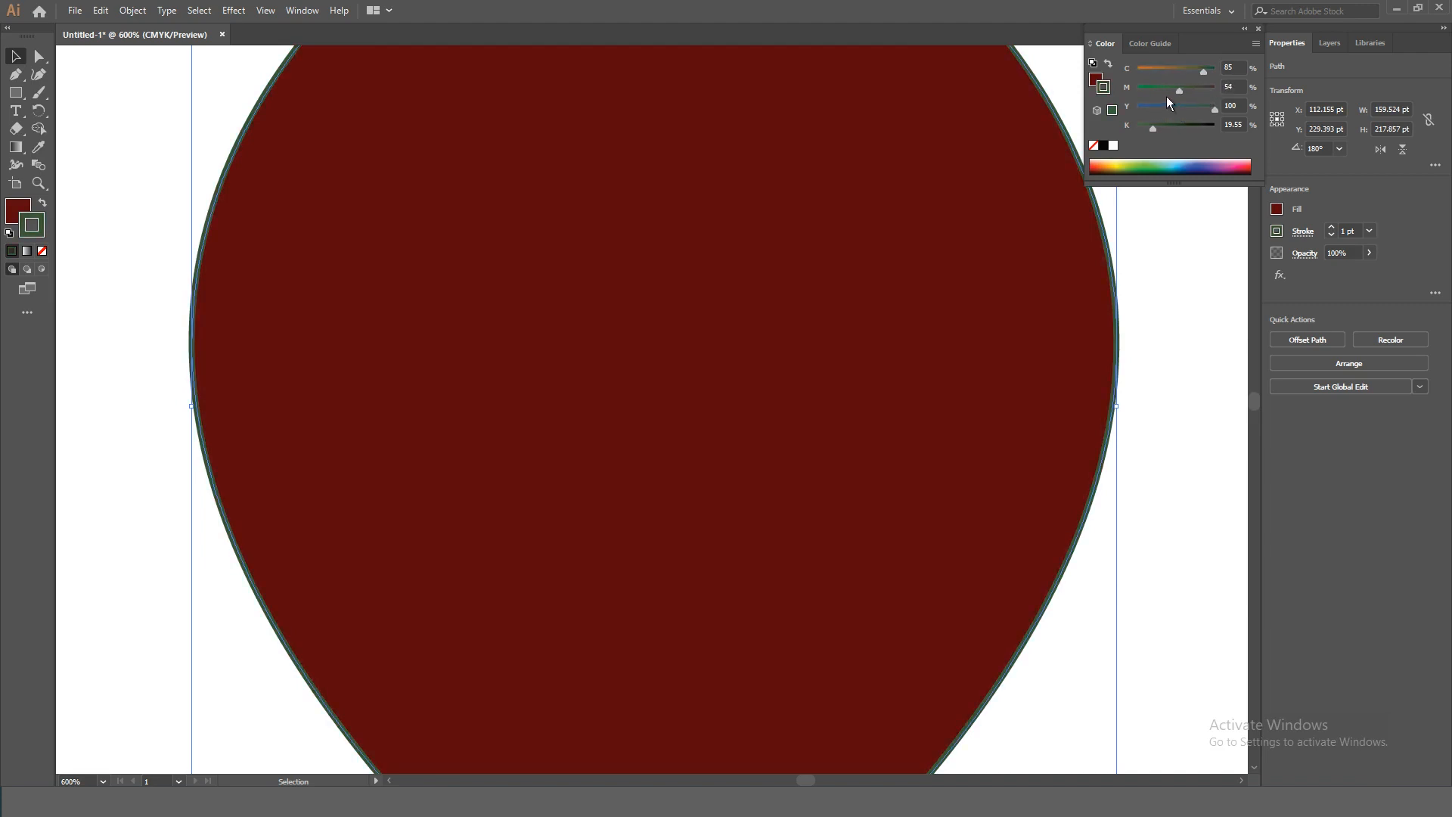
{"action": "left_click", "coordinate": [1154, 87]}
{"action": "left_click", "coordinate": [1150, 89]}
{"action": "left_click", "coordinate": [1150, 70]}
{"action": "left_click", "coordinate": [1193, 69]}
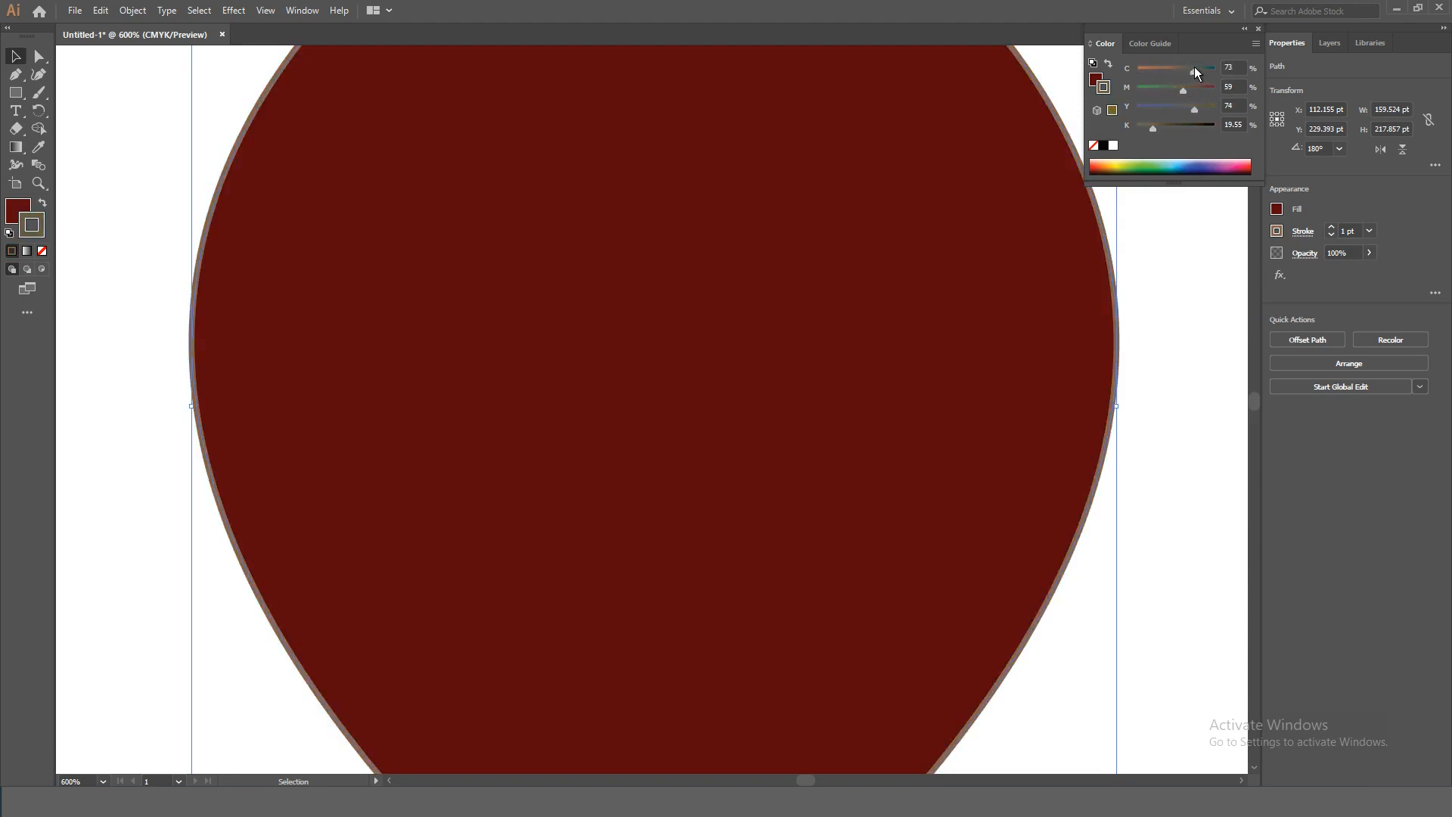
{"action": "left_click", "coordinate": [1150, 88]}
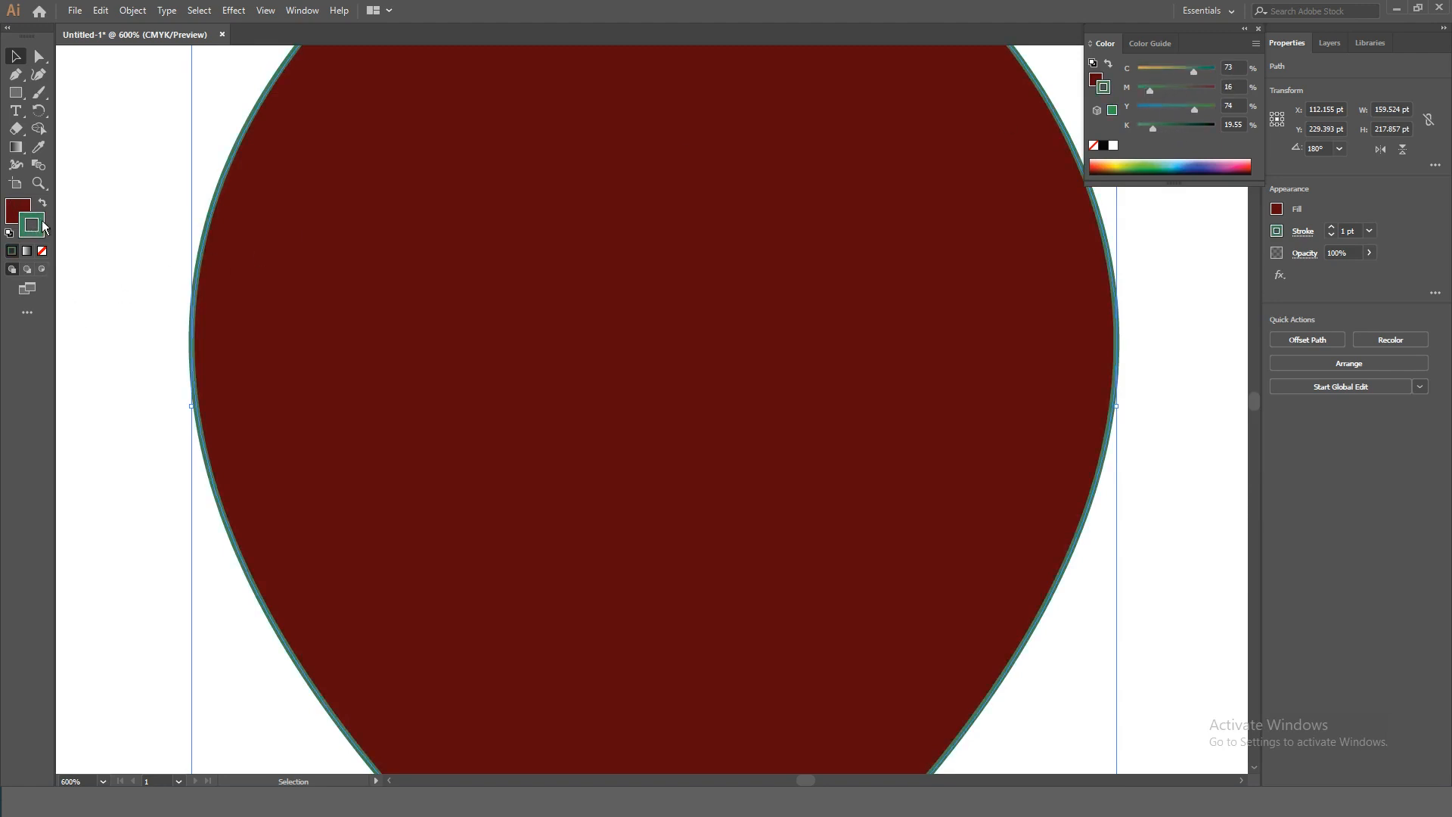